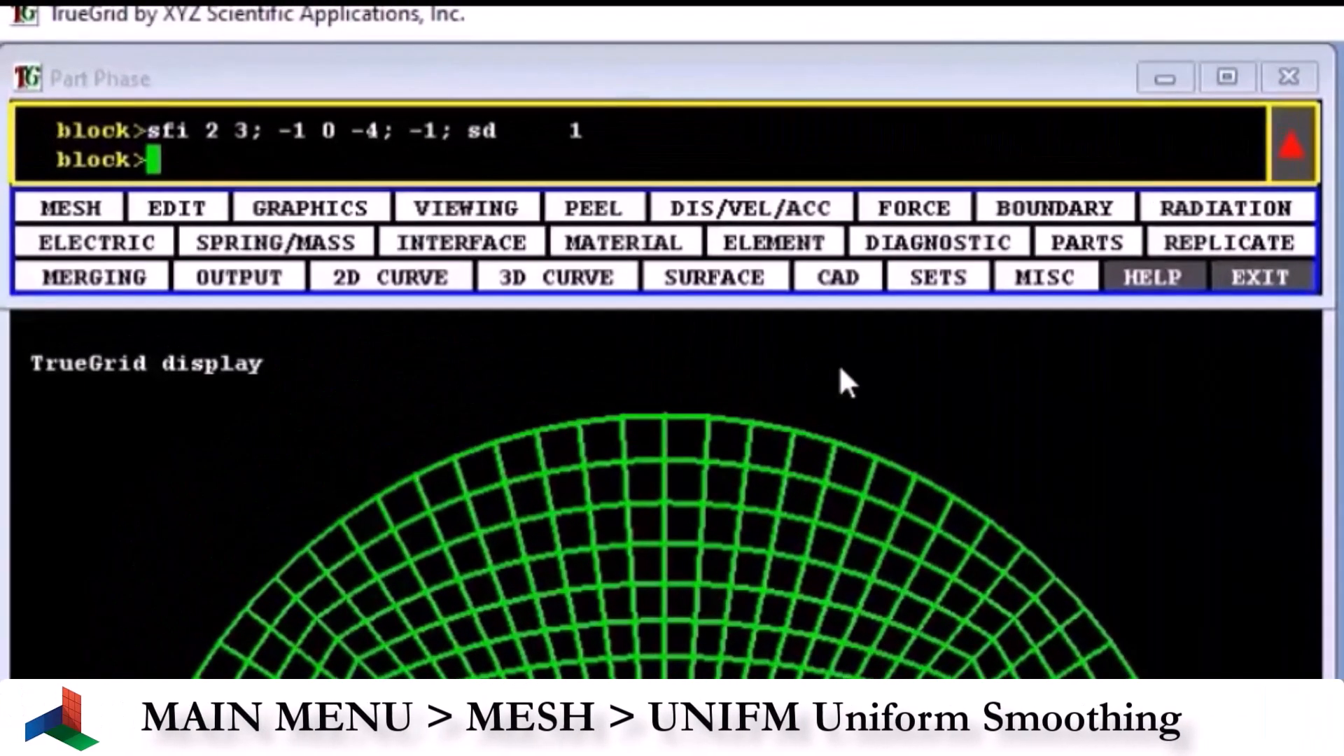
- Start uniform smoothing (UNIFM) with the selected vertical strip as its first region, 2 1 1 to 3 4 1
click(95, 214)
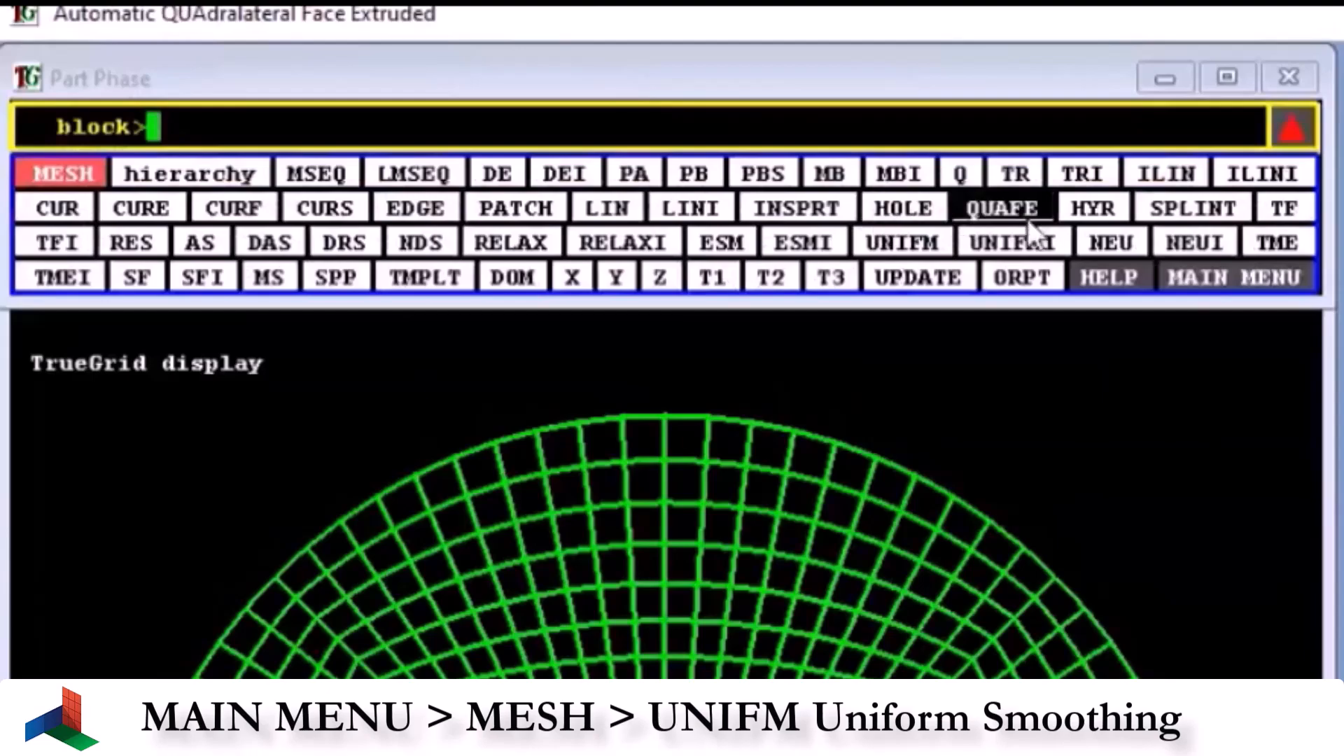
click(903, 242)
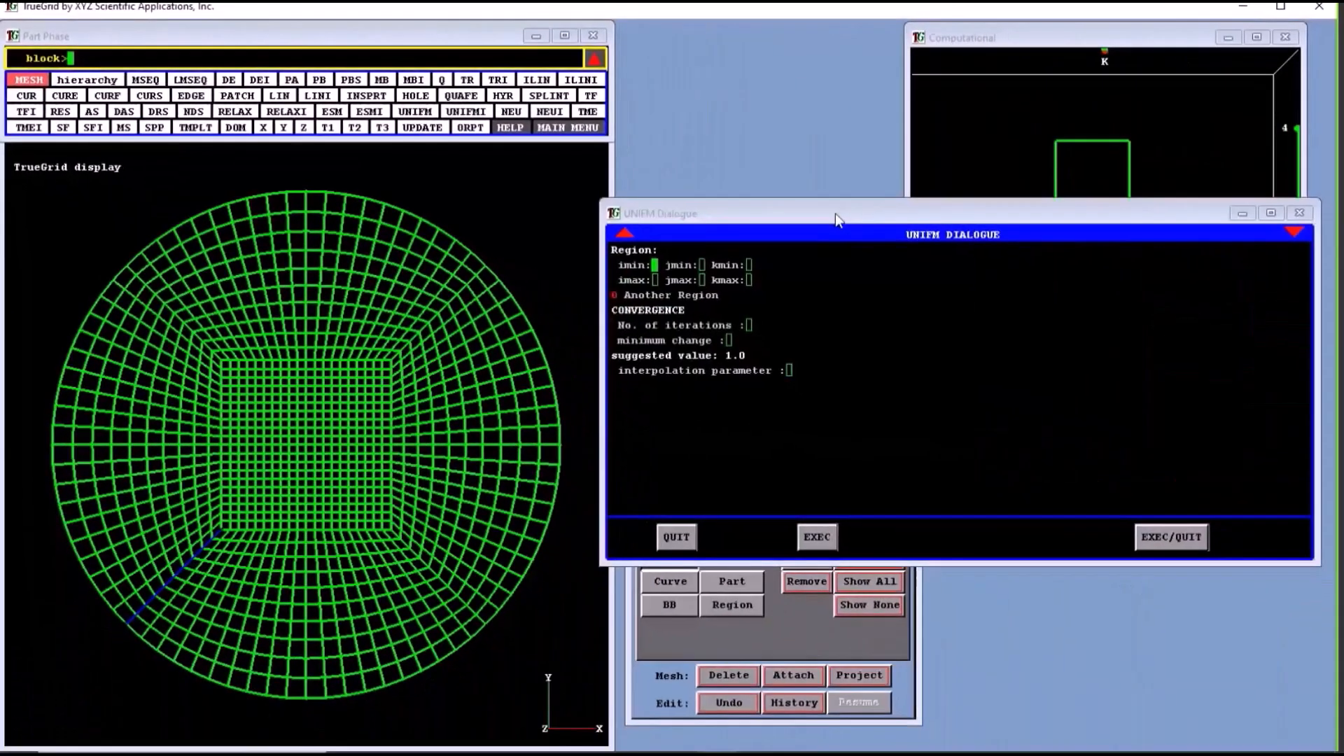
drag(835, 213, 407, 170)
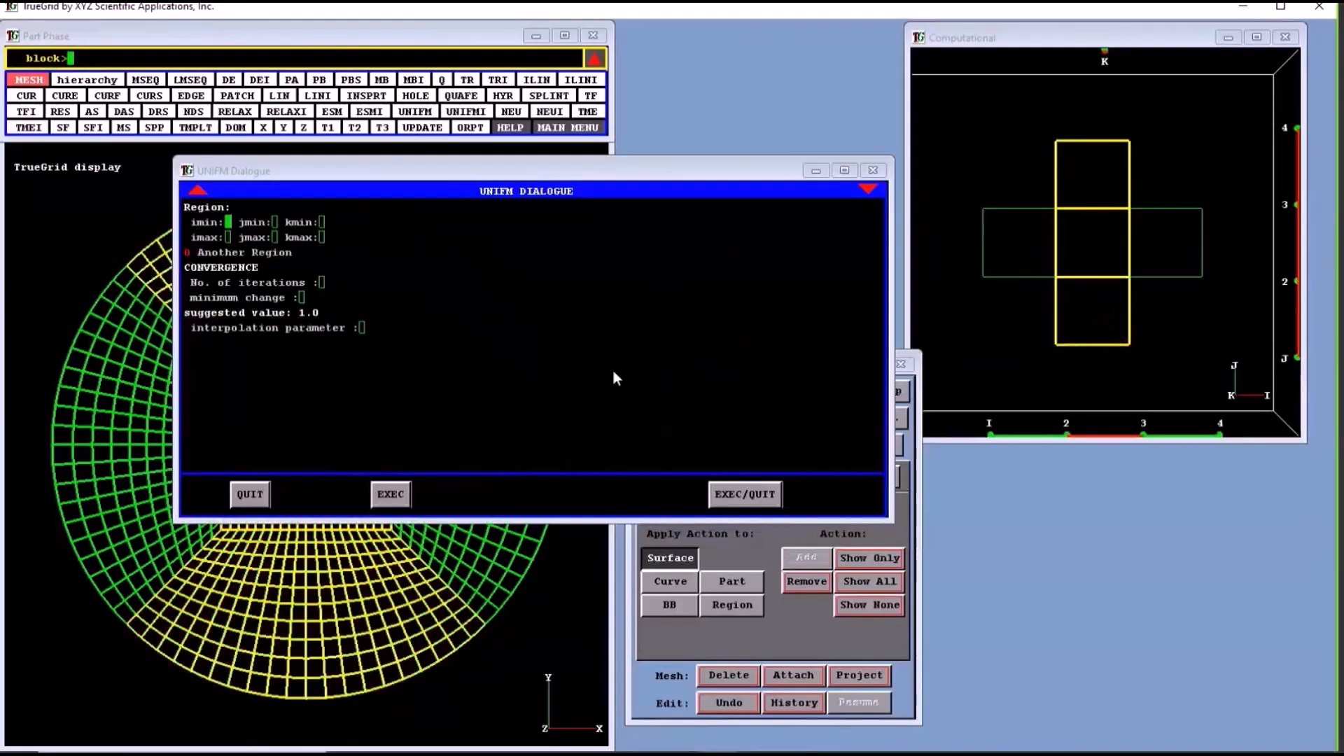
key(F1)
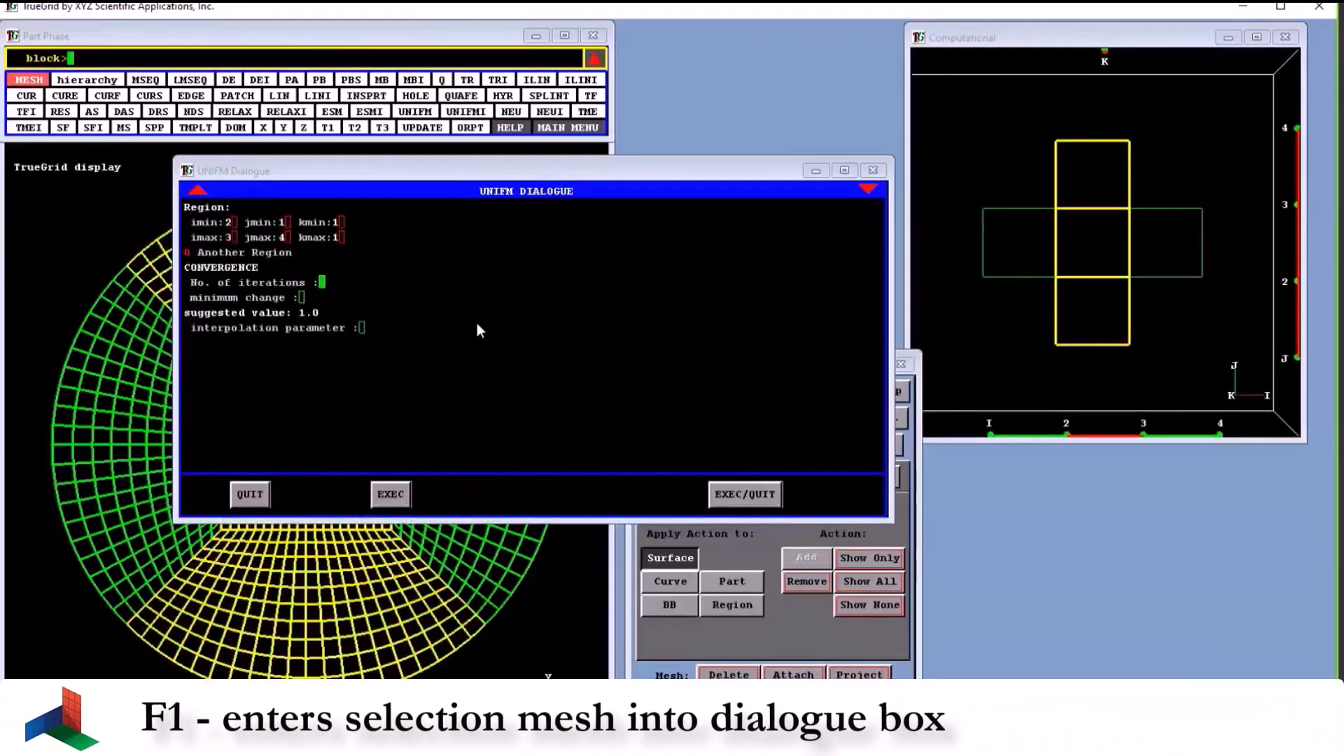
- Add two more smoothing regions from the side blocks: 1 2 1 to 2 3 1 and 3 2 1 to 4 3 1
click(258, 253)
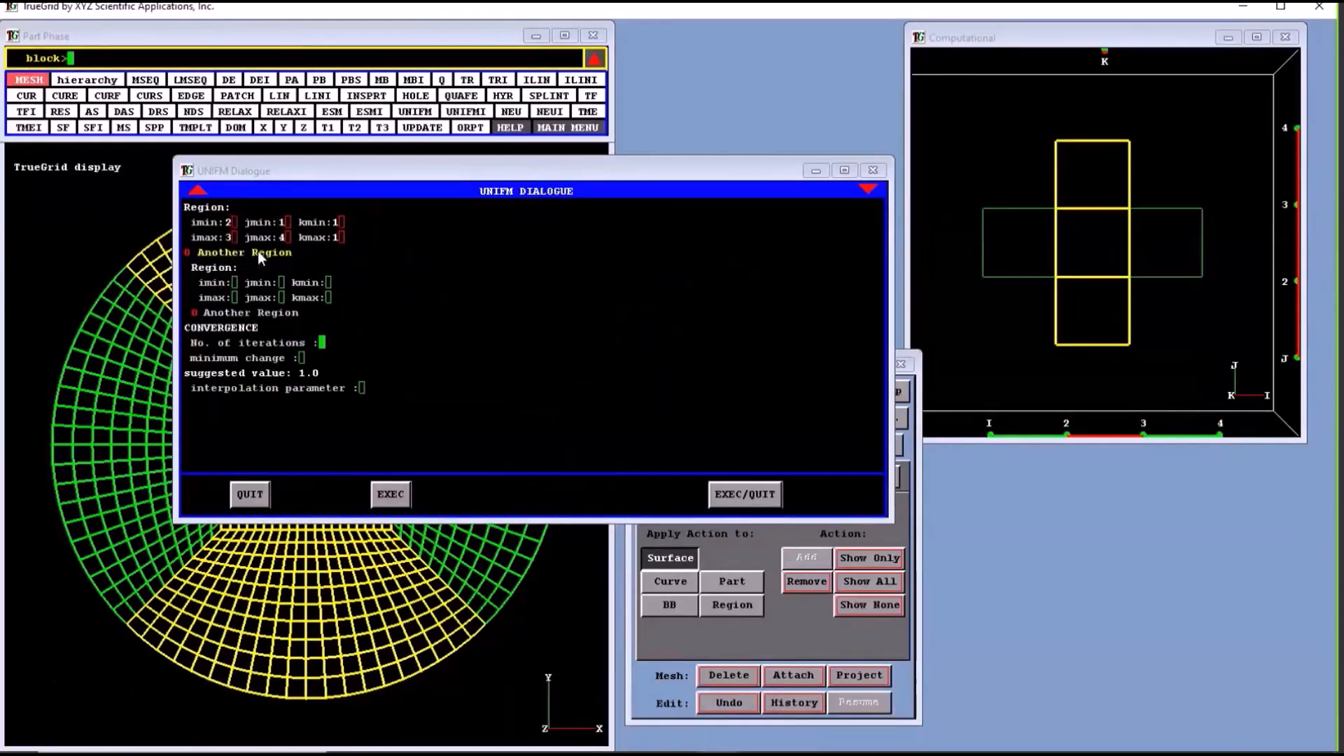
drag(985, 210, 1043, 269)
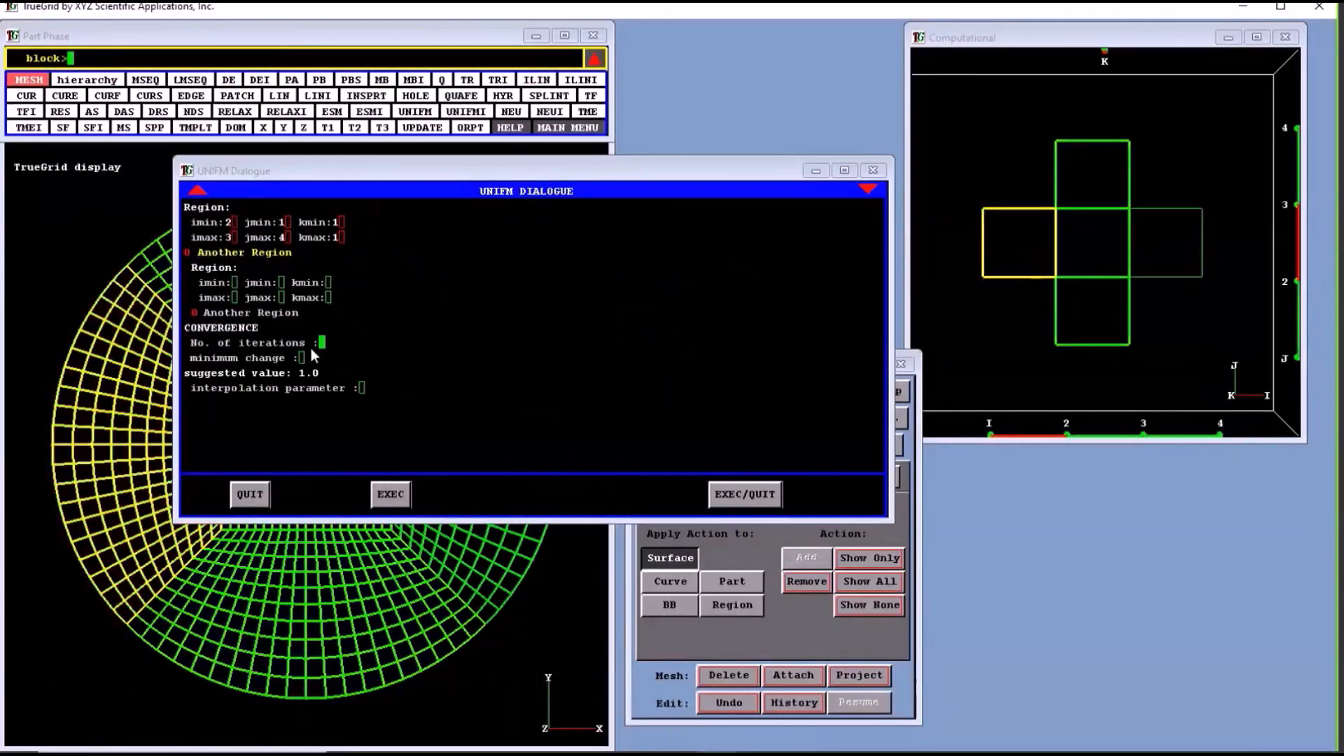
key(F1)
click(285, 312)
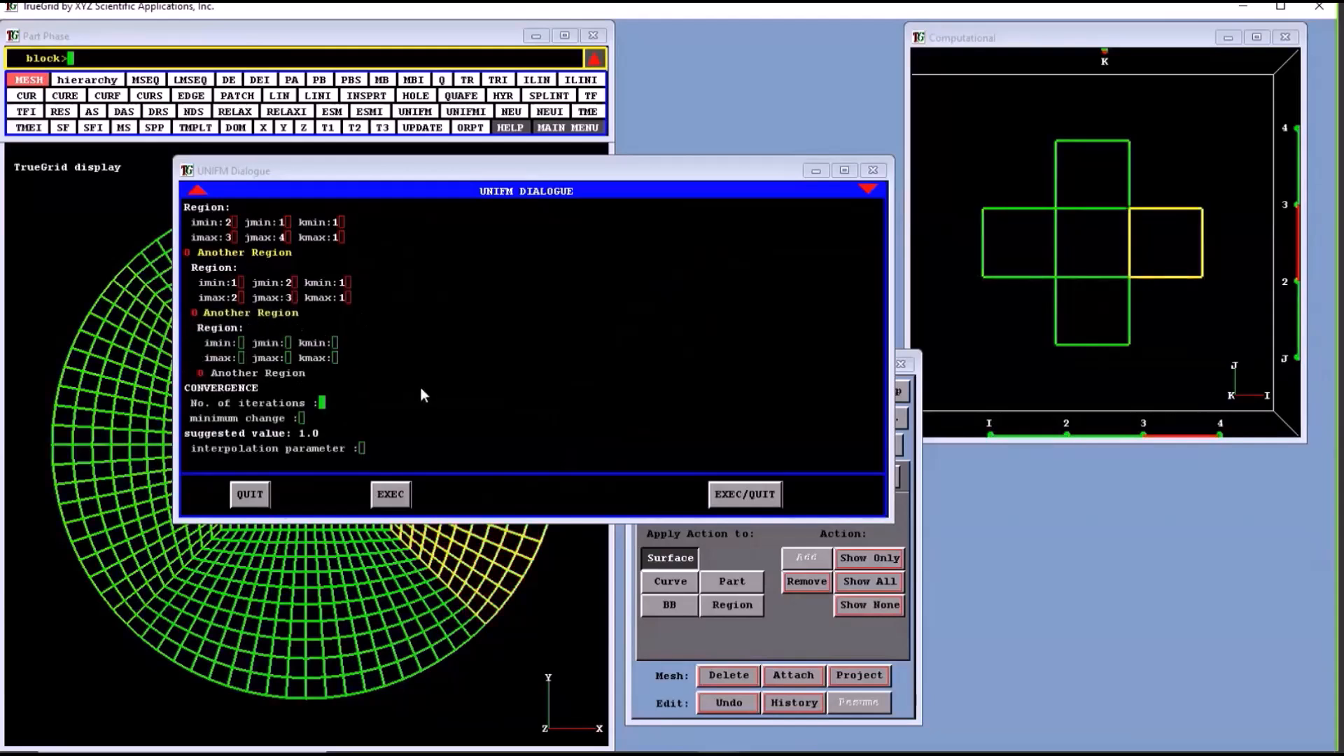
key(F1)
- Run the uniform smoothing with 300 iterations, a minimum change of 0 and an interpolation parameter of 1
scroll(447, 396, down, 1)
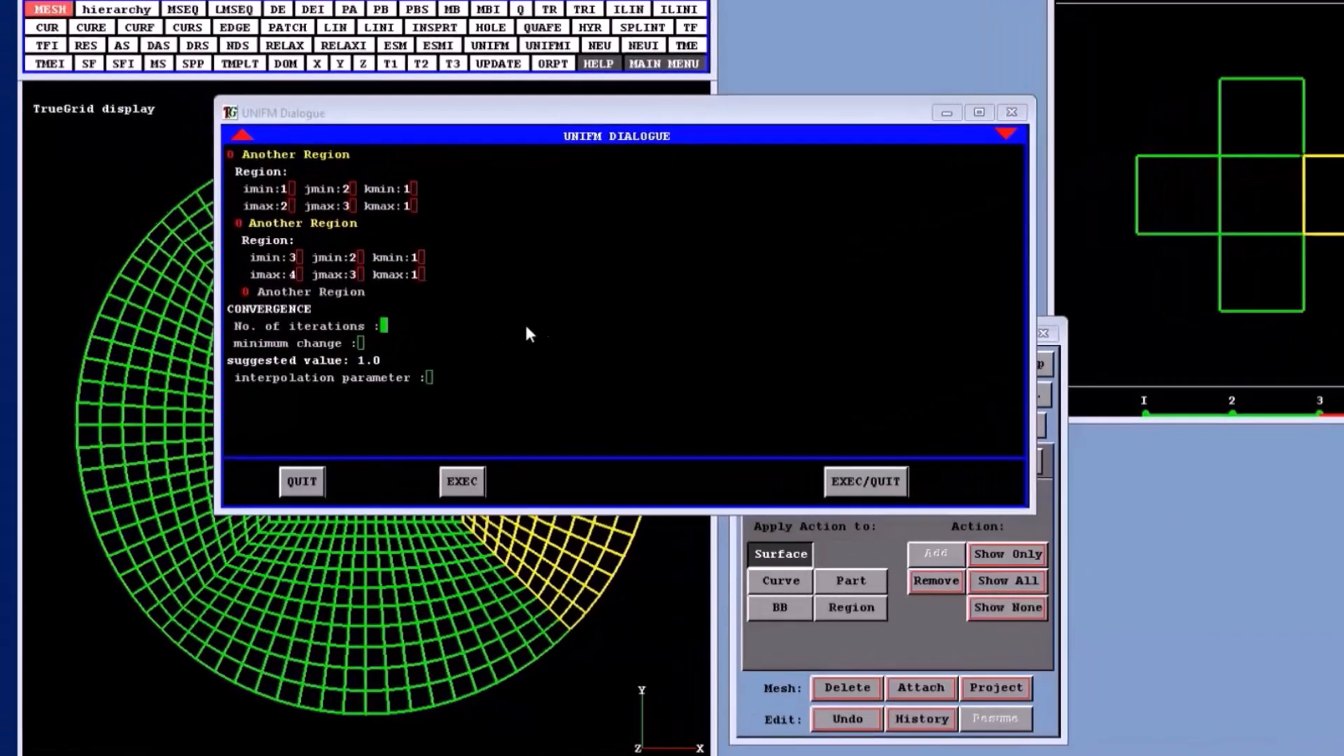
text(300)
key(Return)
text(0)
key(Return)
text(1)
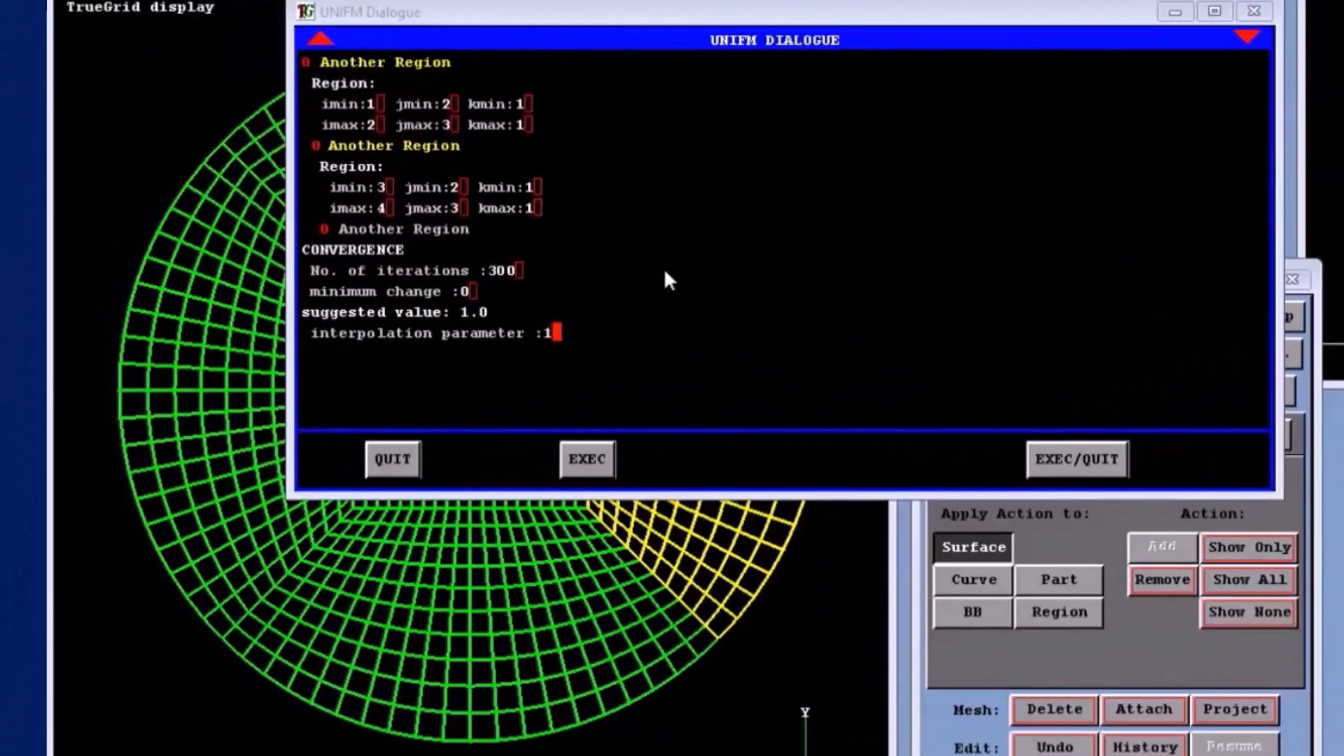
click(1043, 459)
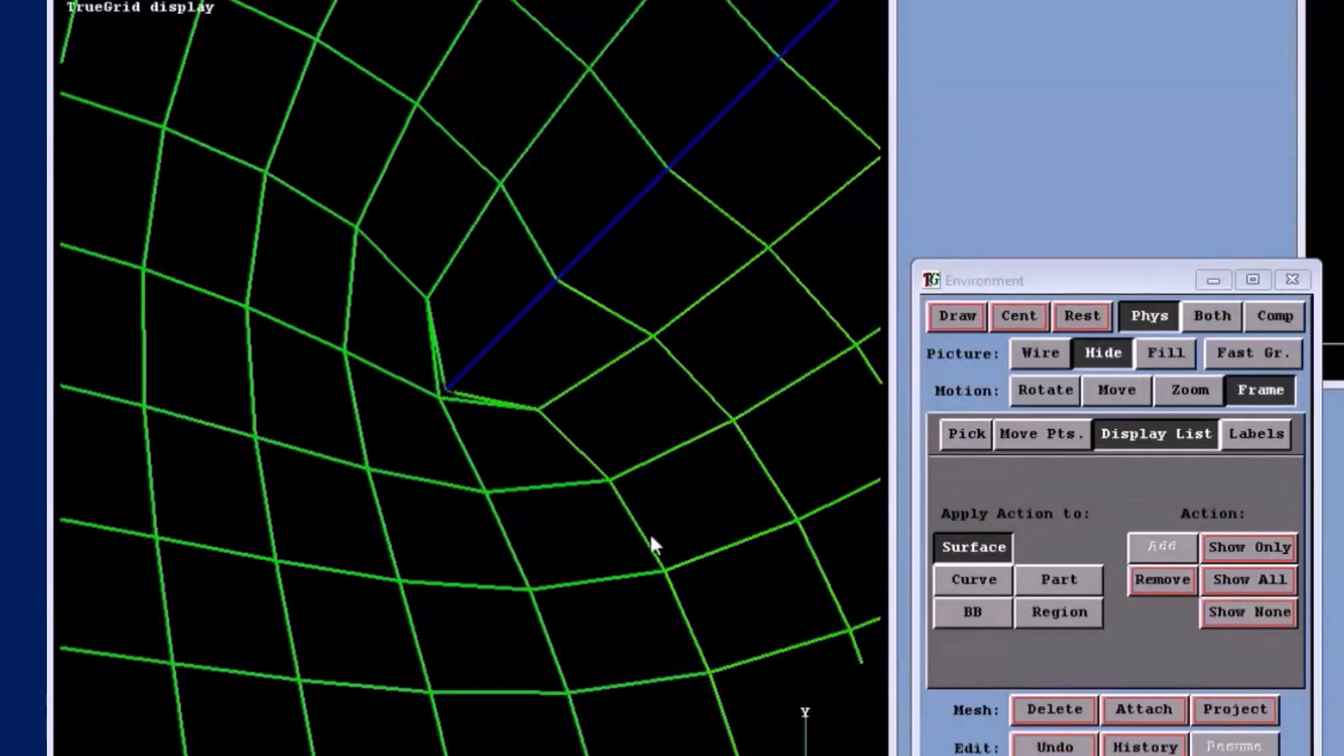
- Define block boundary 1 on edges 1 2 1 2 2 1 and 2 1 1 2 2 1 with paired bb commands
click(1024, 316)
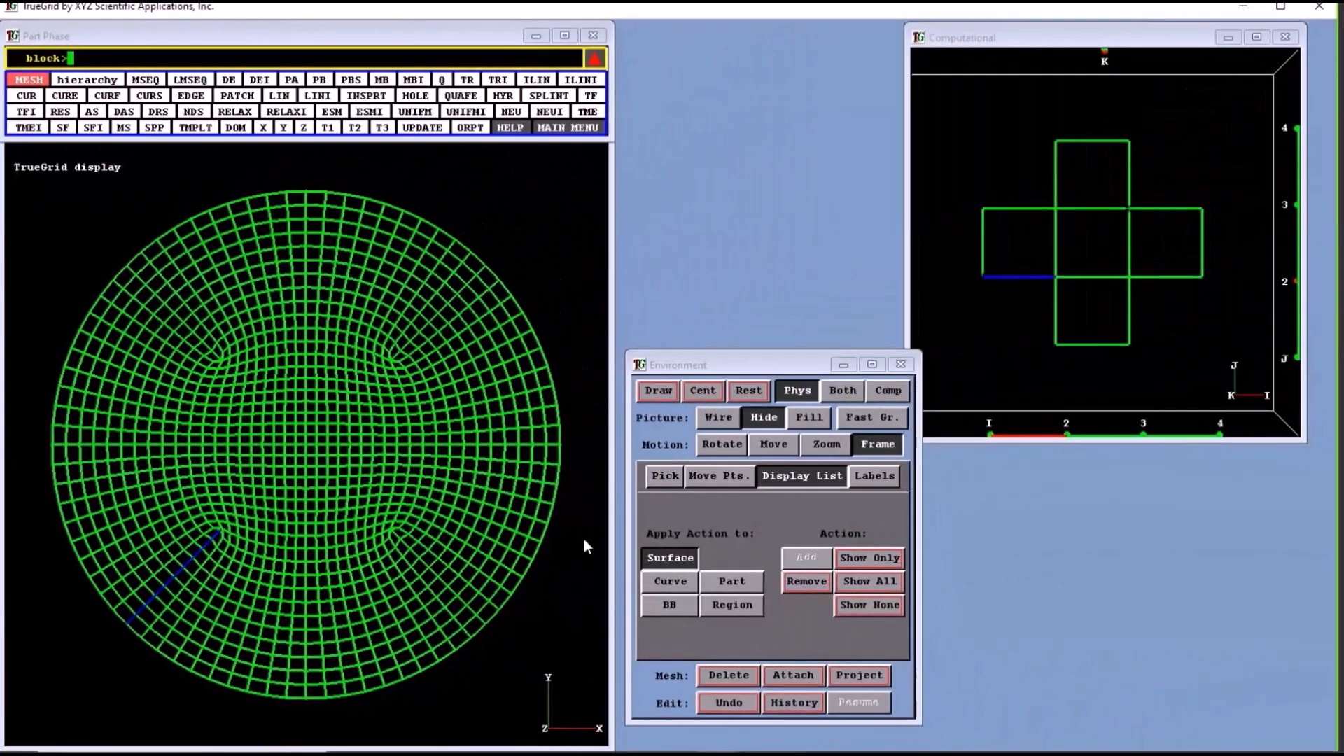
drag(1057, 276, 1055, 344)
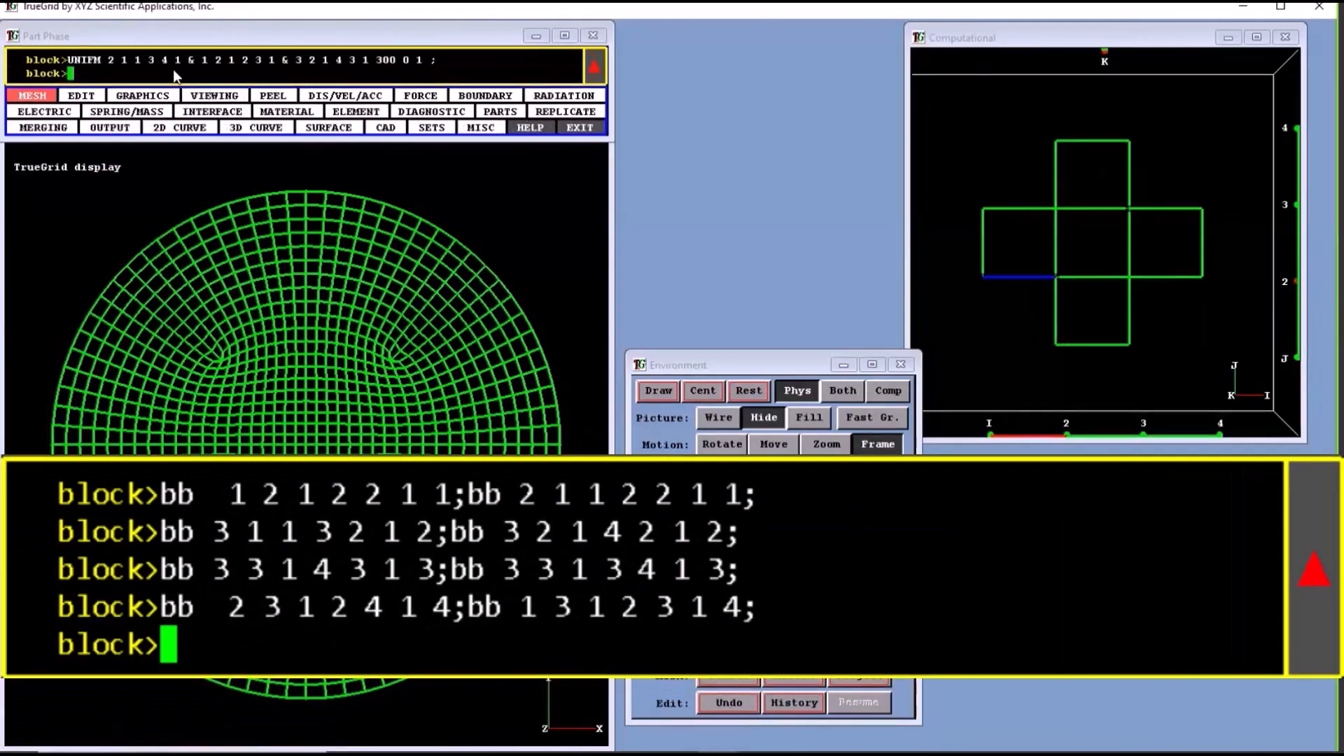
text(bb  1 2 1 2 2 1 1;)
drag(1056, 277, 1057, 345)
text(bb)
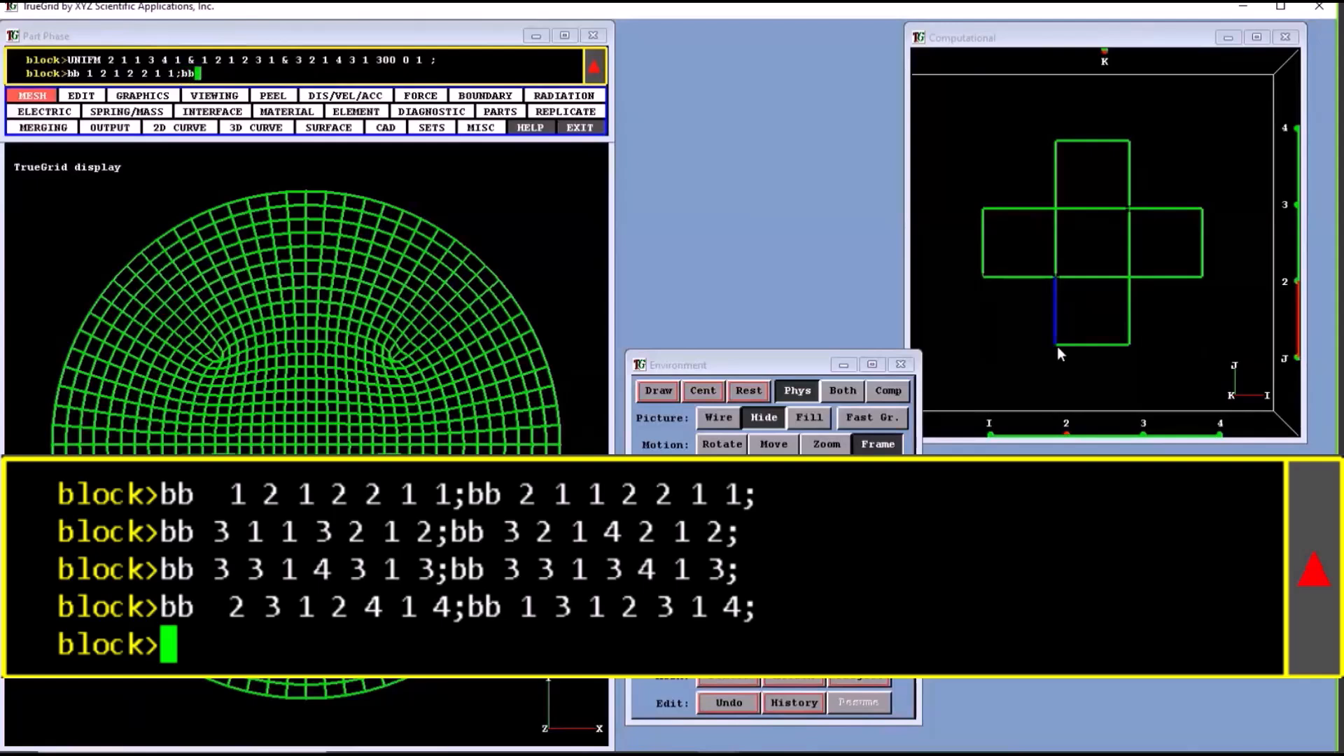
key(F1)
text(1 1 2 2 1 1)
text(;)
key(Return)
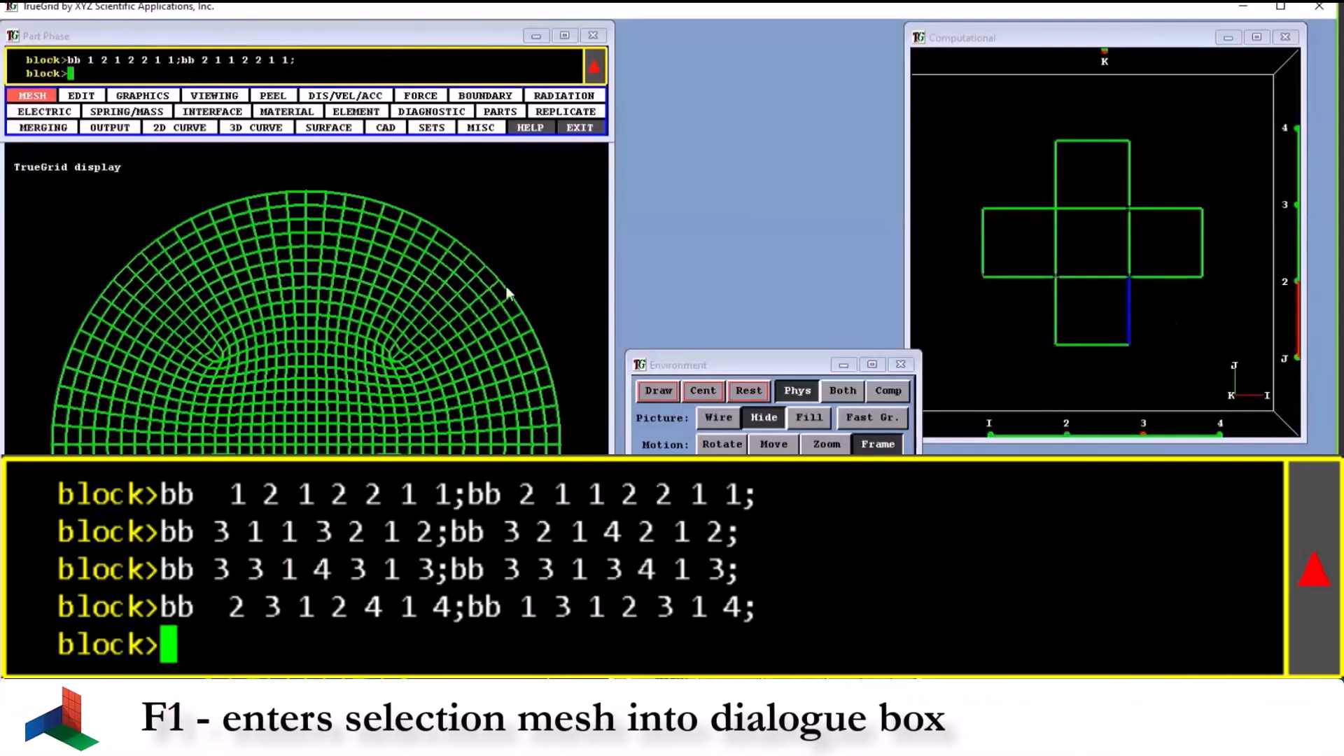
- Define block boundary 2 on edges 3 1 1 3 2 1 and 3 2 1 4 2 1 with paired bb commands
text(bb)
key(F1)
text(2;)
drag(1130, 283, 1224, 291)
text(bb)
key(F1)
text(2;)
key(Return)
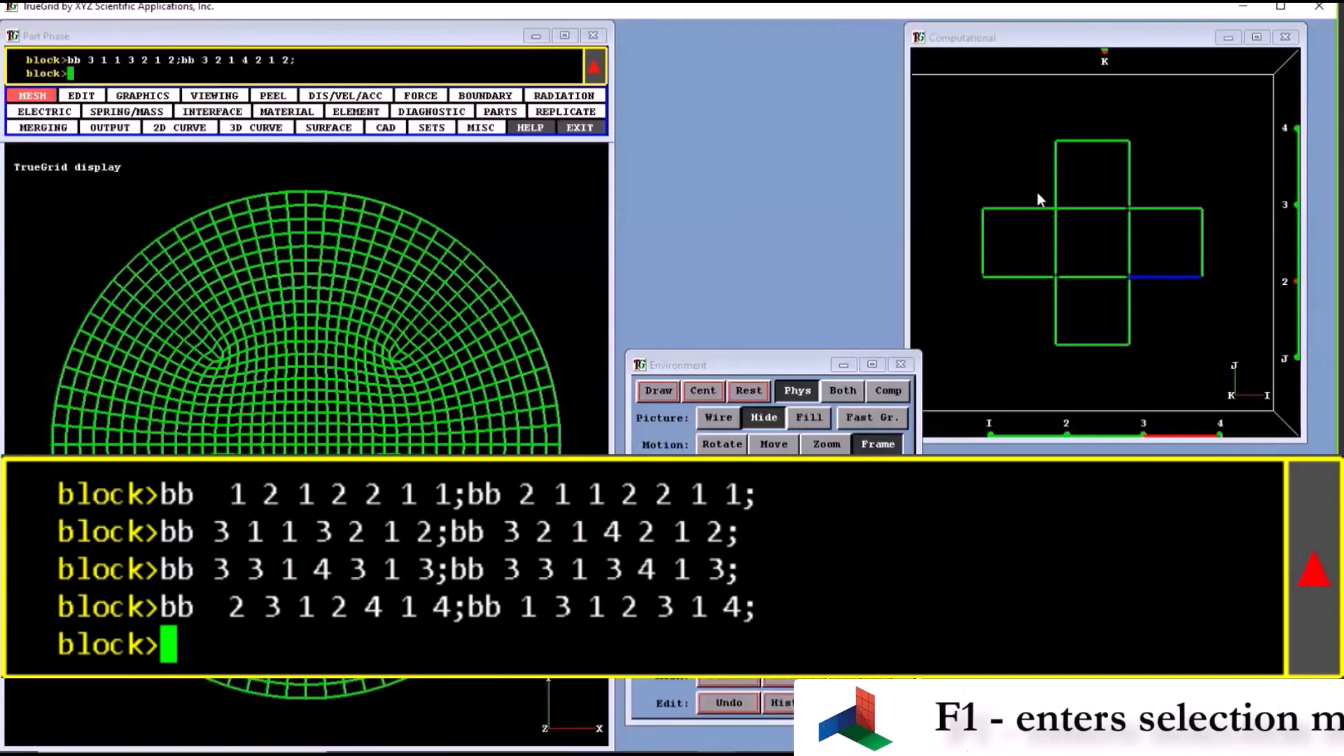
- Define block boundary 3 on edges 3 3 1 4 3 1 and 3 3 1 3 4 1 with paired bb commands
drag(1131, 209, 1137, 161)
text(bb)
key(F1)
text(3;)
text(bb)
key(F1)
text(3;)
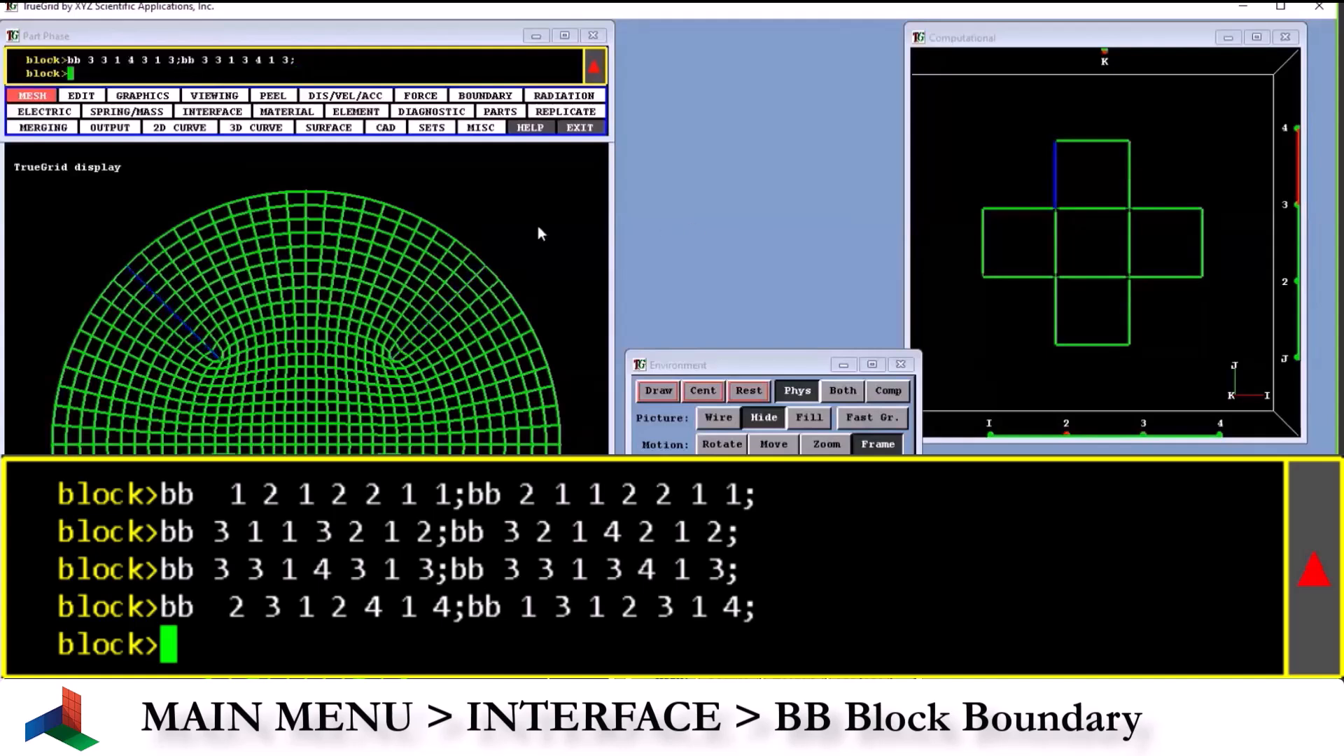
text(bb)
- Define block boundary 4 on edges 2 3 1 2 4 1 and 1 3 1 2 3 1 with paired bb commands
key(F1)
text(4;)
drag(1056, 208, 993, 215)
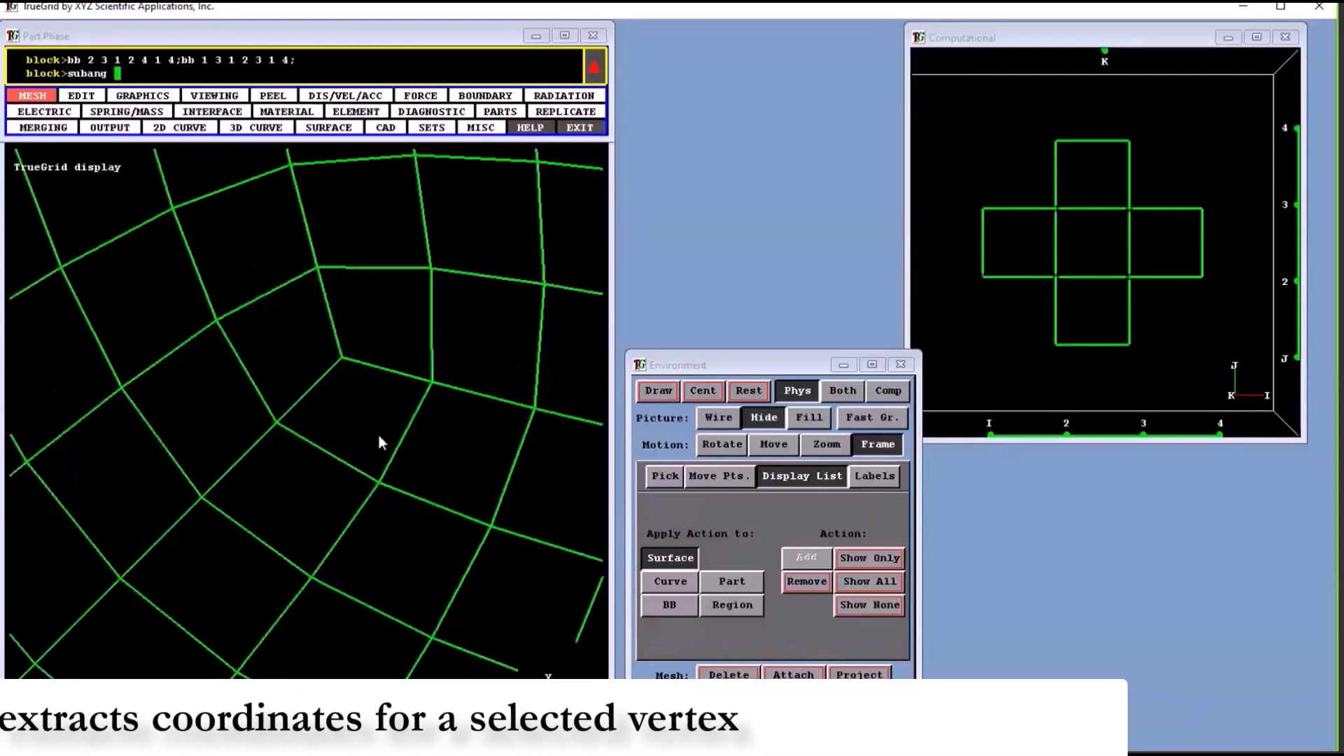
- Measure the angle between two intersecting mesh lines near a block corner with subang, using the coordinates of three picked nodes
click(665, 475)
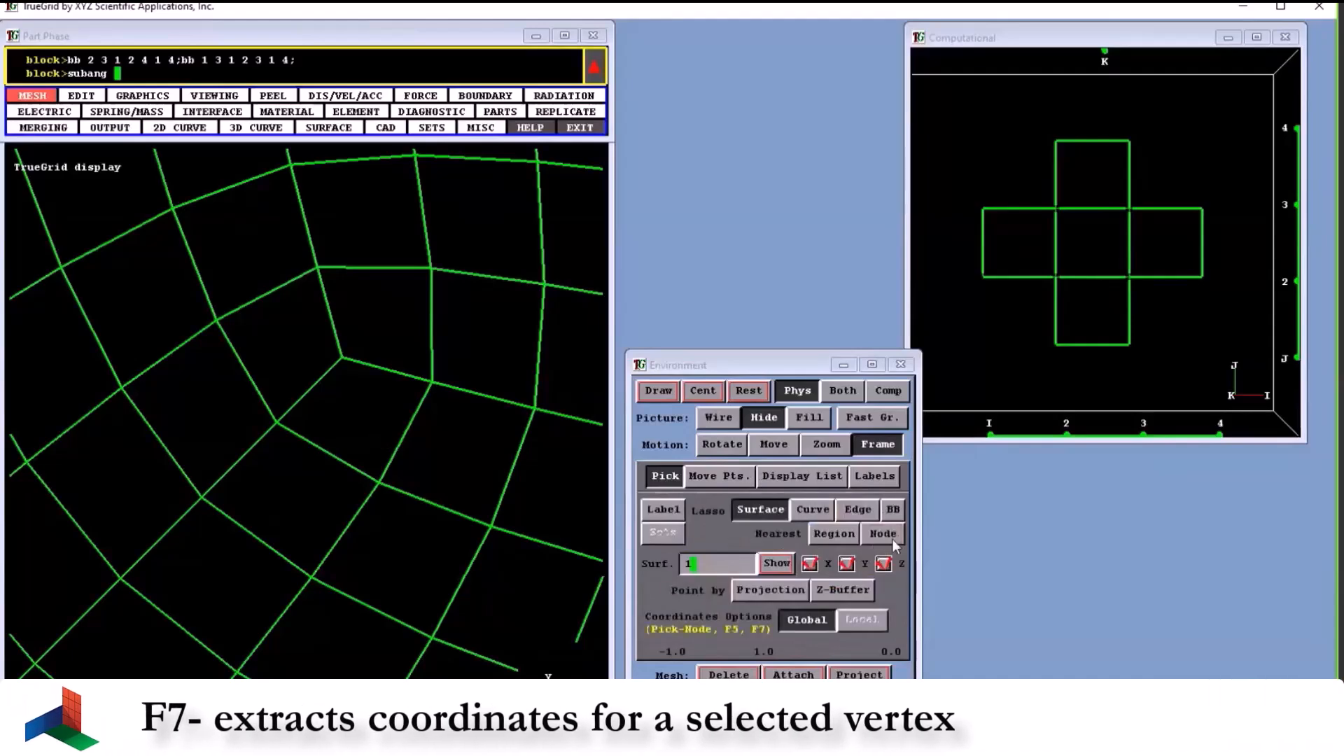
click(892, 539)
click(432, 383)
key(F7)
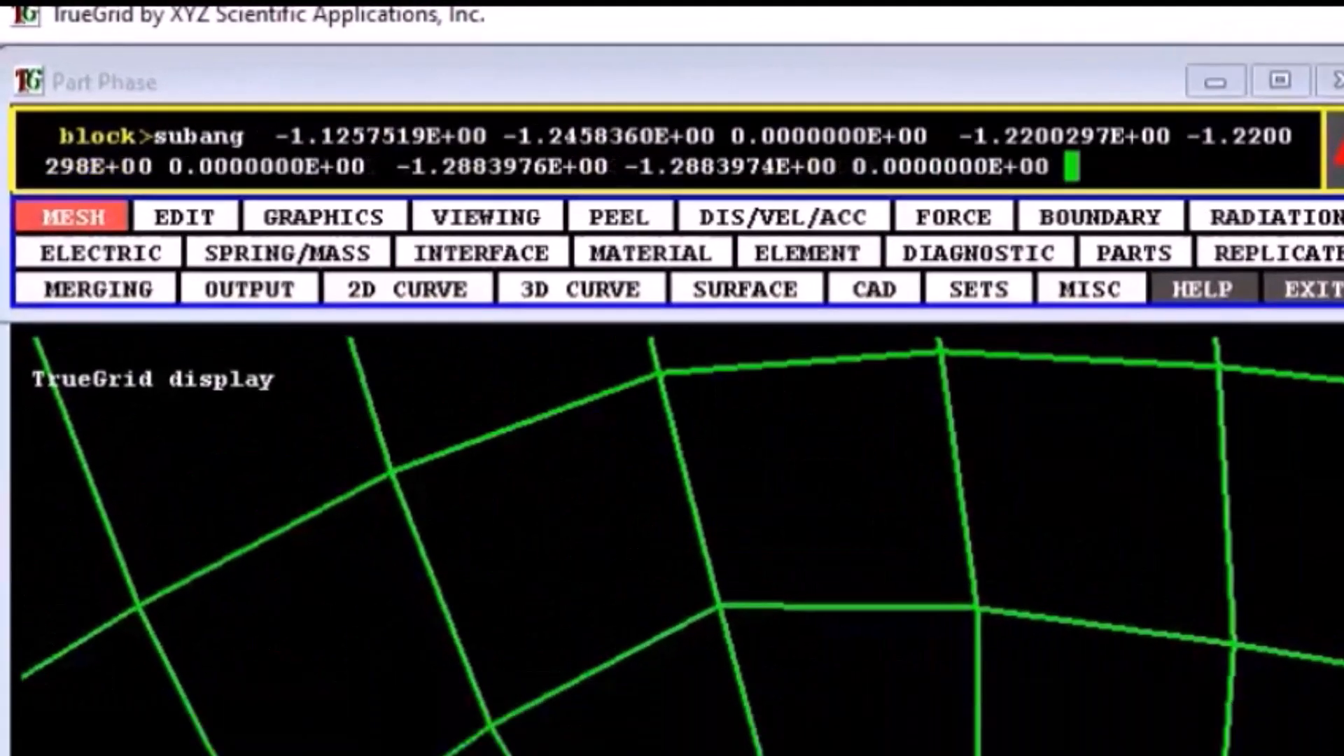
key(Return)
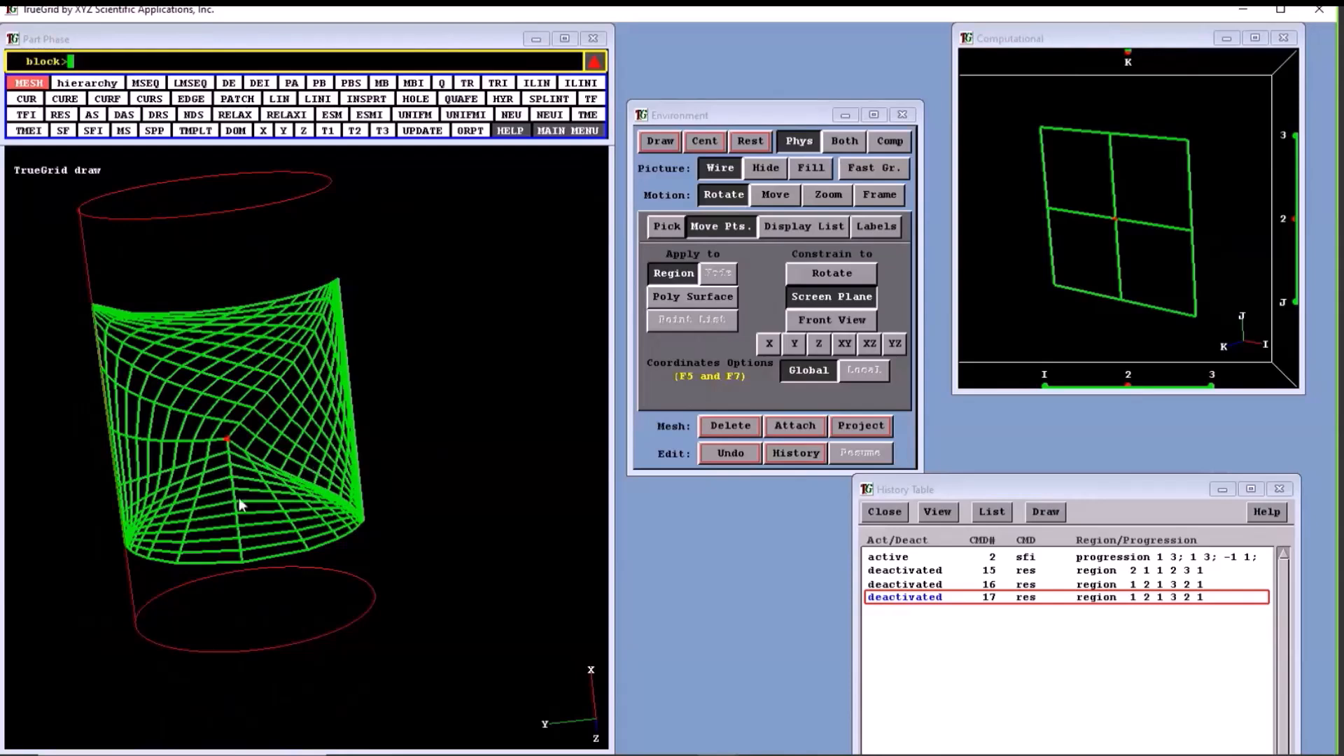
- Try linear interpolation (LIN) on the whole cylinder face, region 1 1 1 to 3 3 1
click(1065, 161)
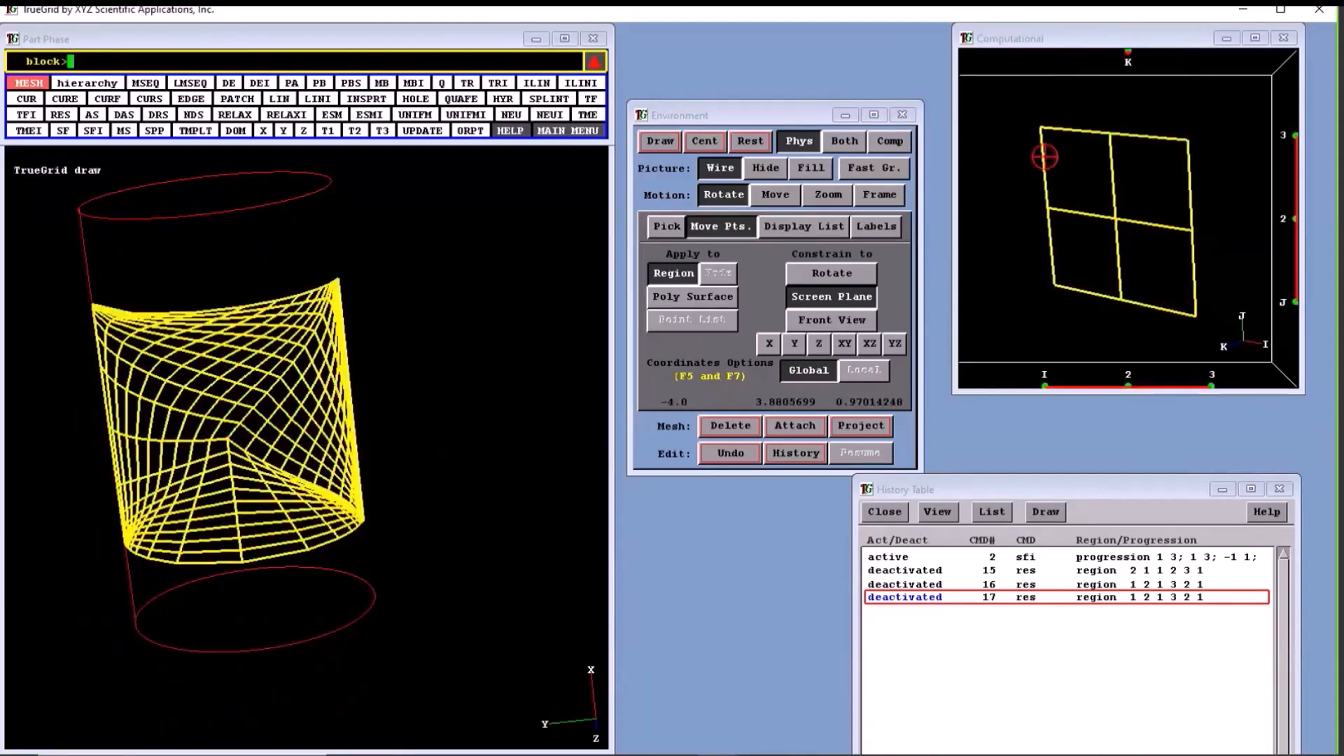
drag(1045, 156, 1052, 189)
drag(1060, 122, 1199, 319)
drag(1057, 284, 1196, 317)
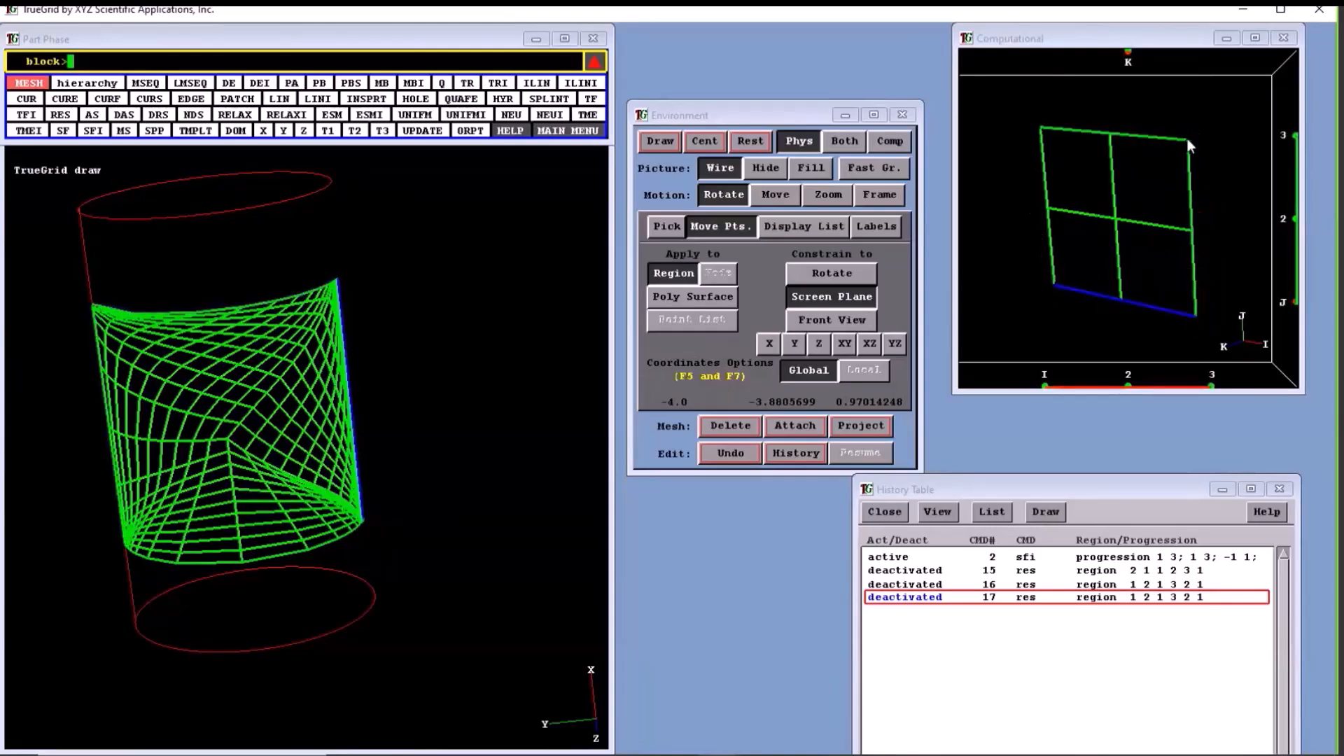
click(1106, 240)
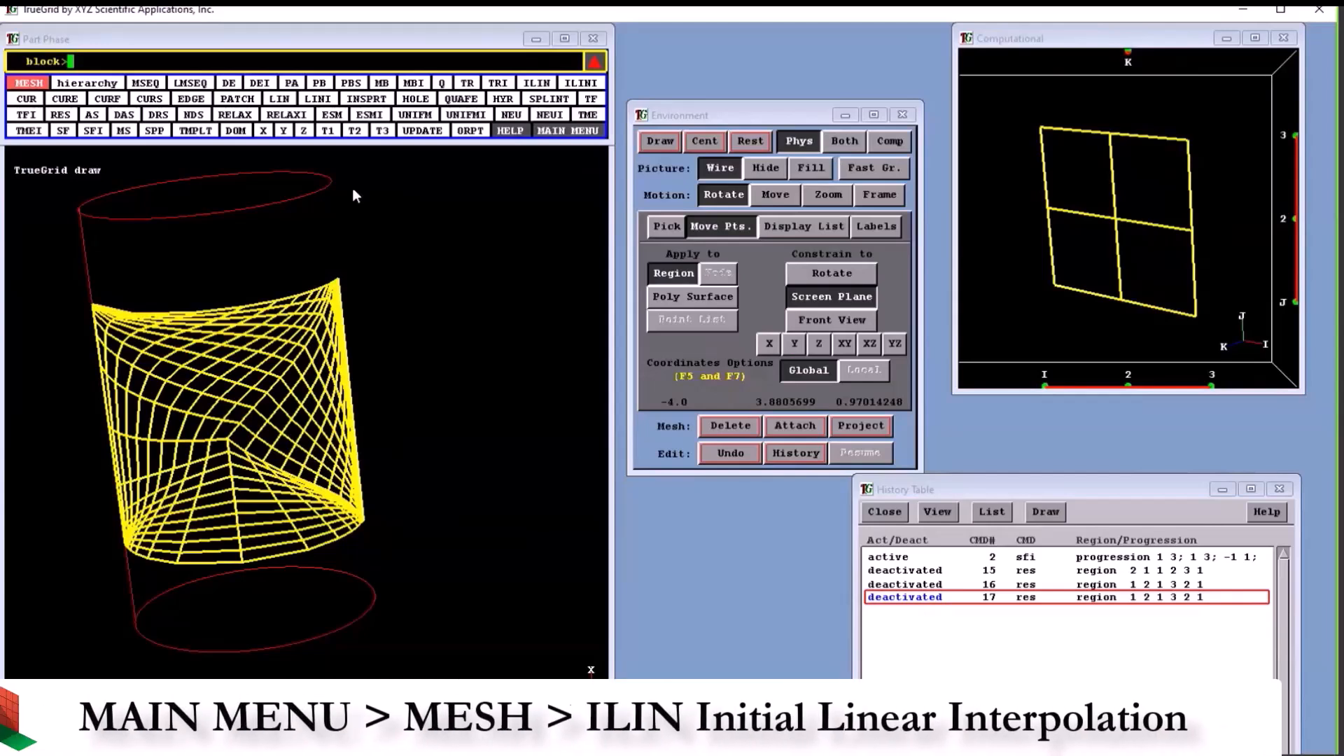
click(279, 99)
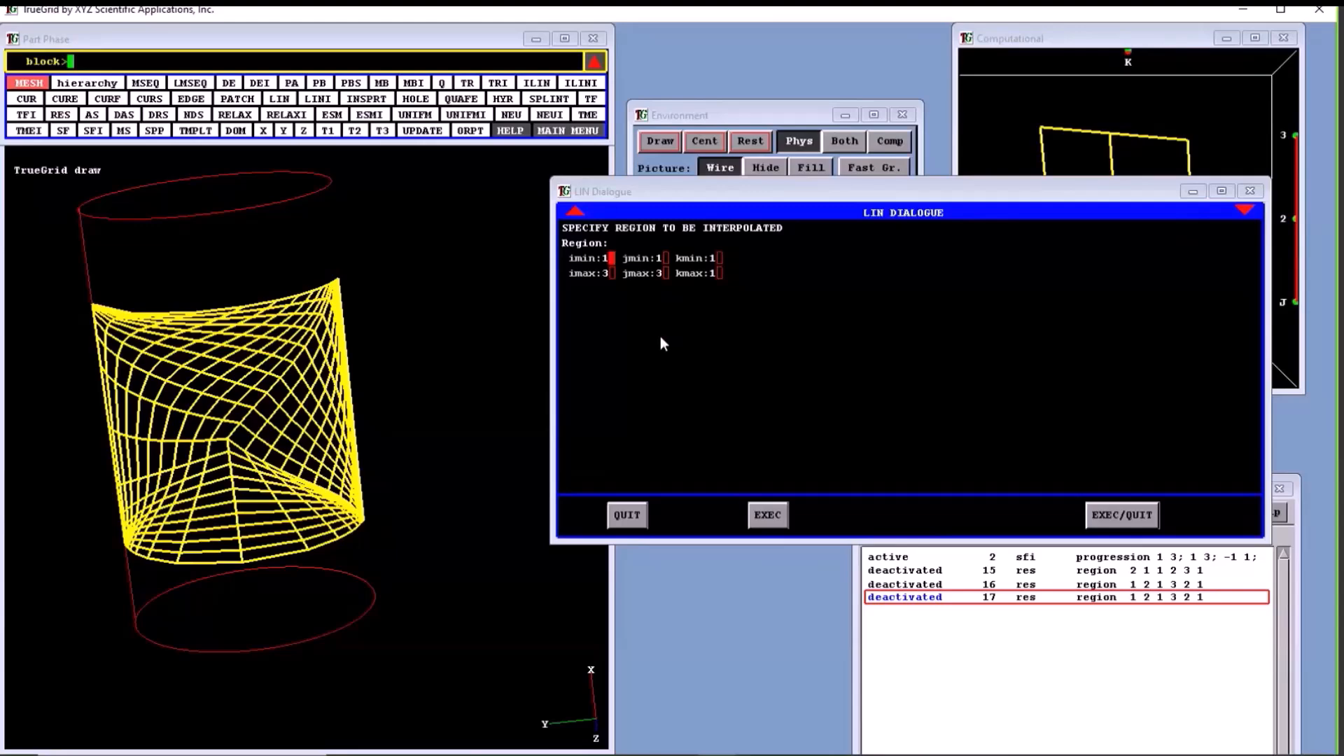
click(1122, 515)
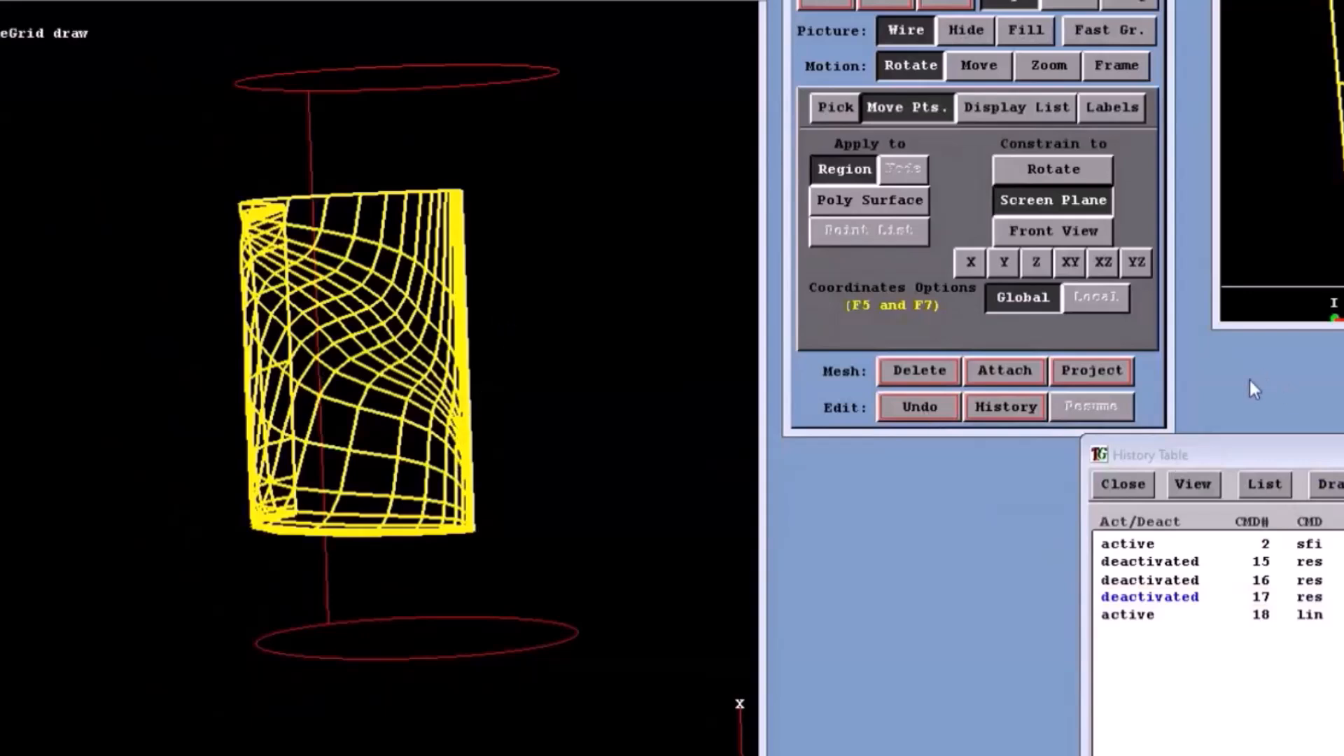
- Examine the linearly interpolated mesh close up along its straight edge and at the corner, and from several angles
click(1117, 65)
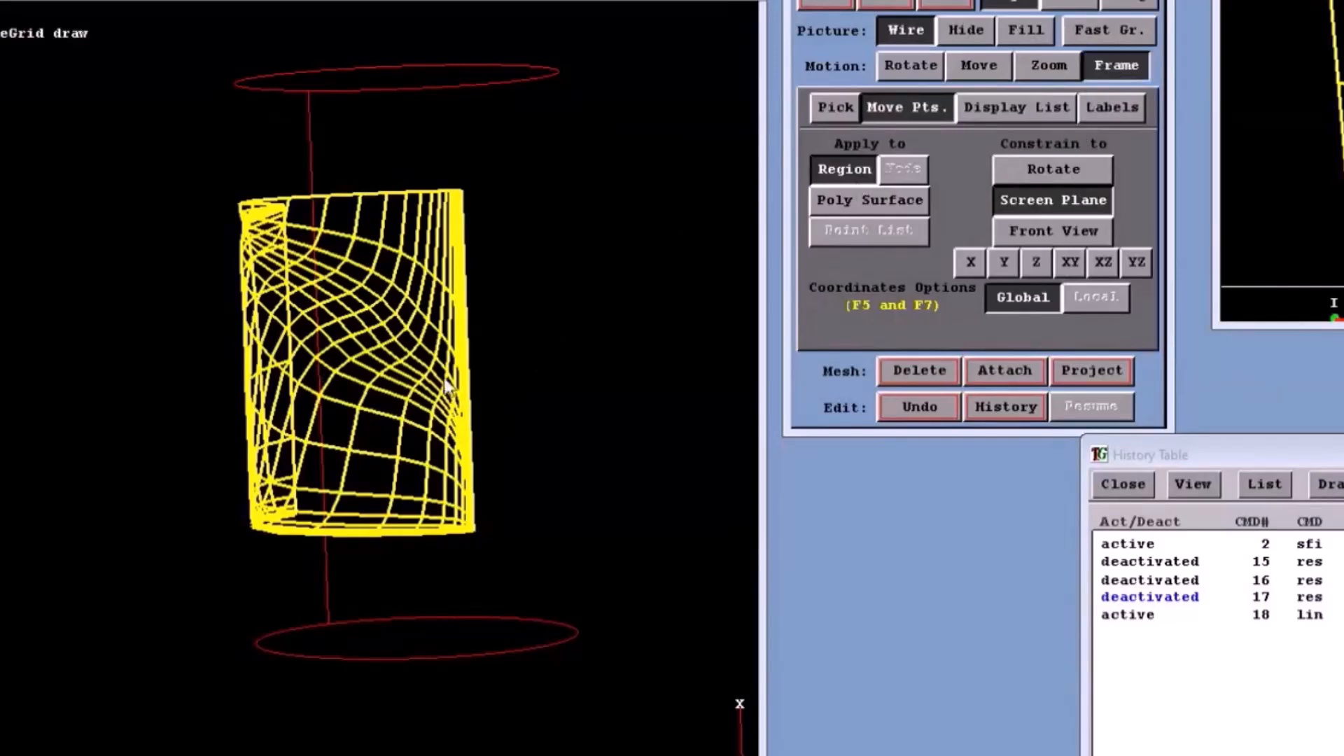
drag(448, 375, 558, 452)
click(333, 518)
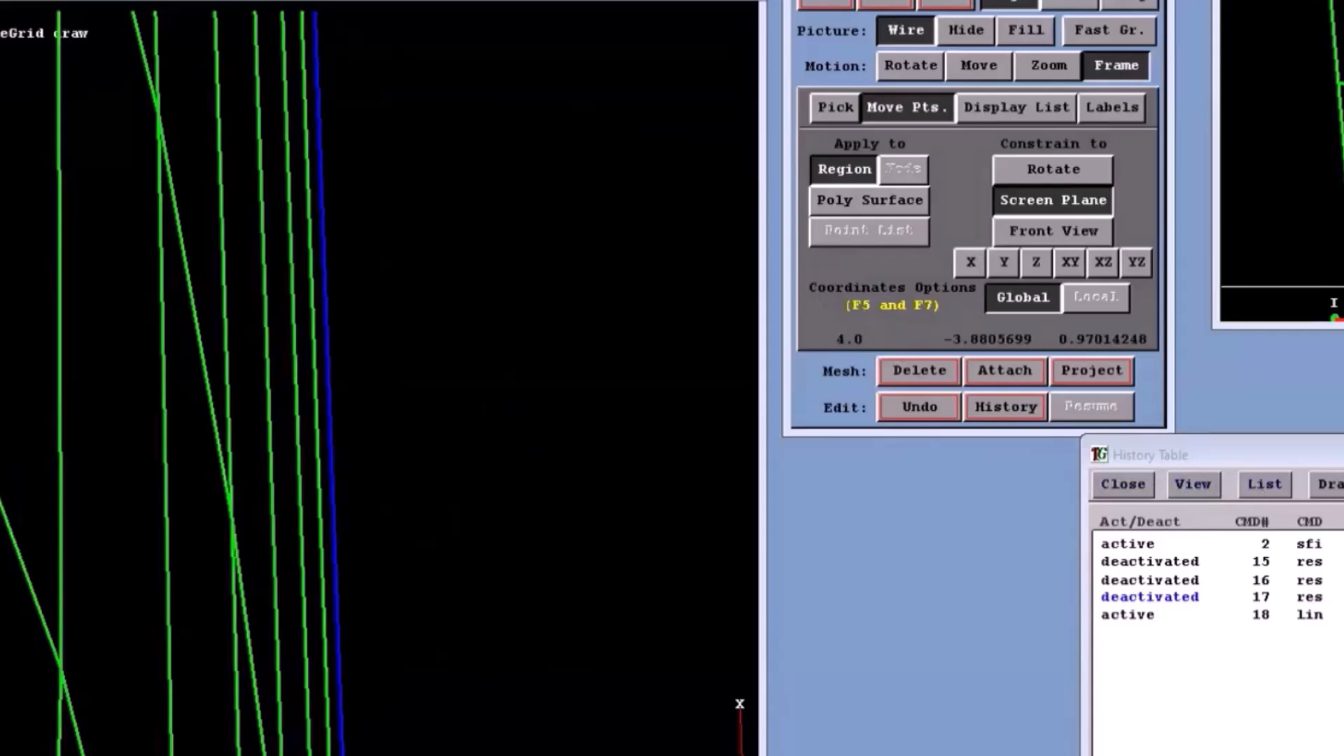
click(1047, 65)
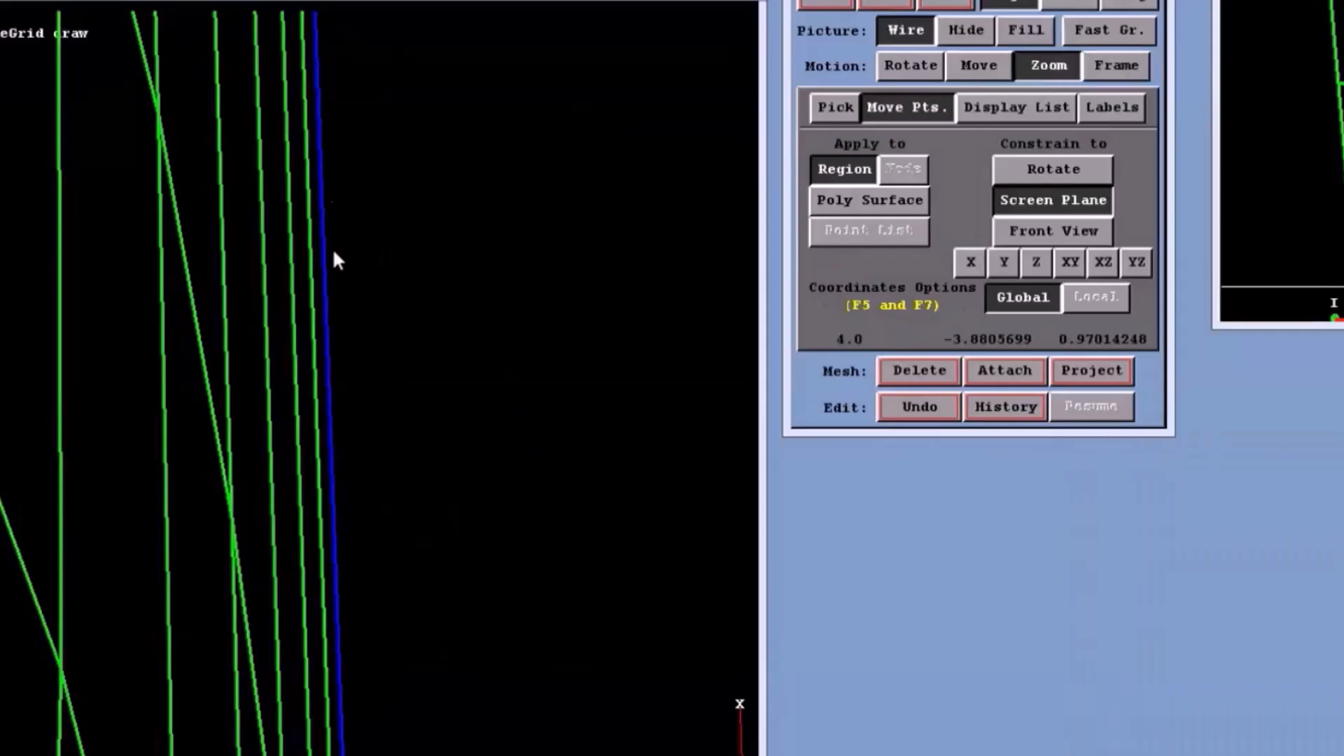
drag(312, 196, 371, 358)
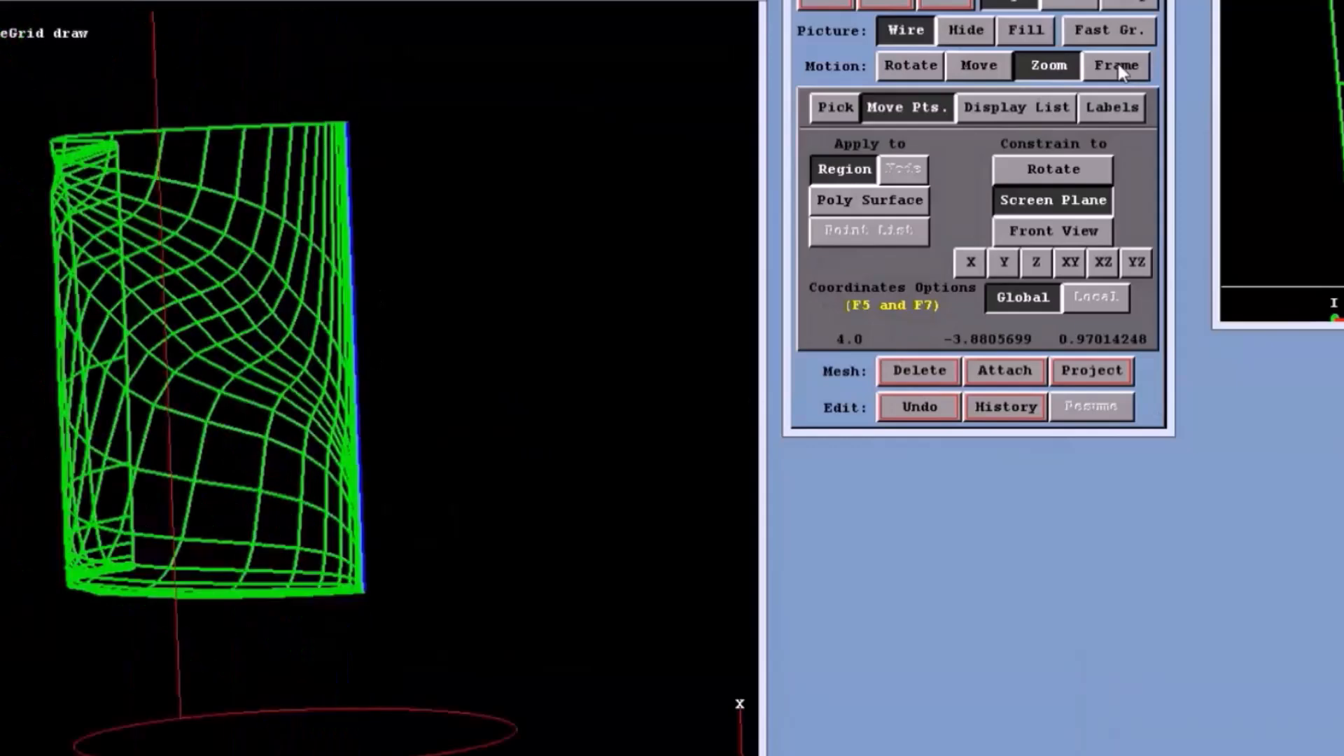
click(1120, 66)
middle_drag(341, 525, 448, 749)
middle_drag(396, 518, 505, 693)
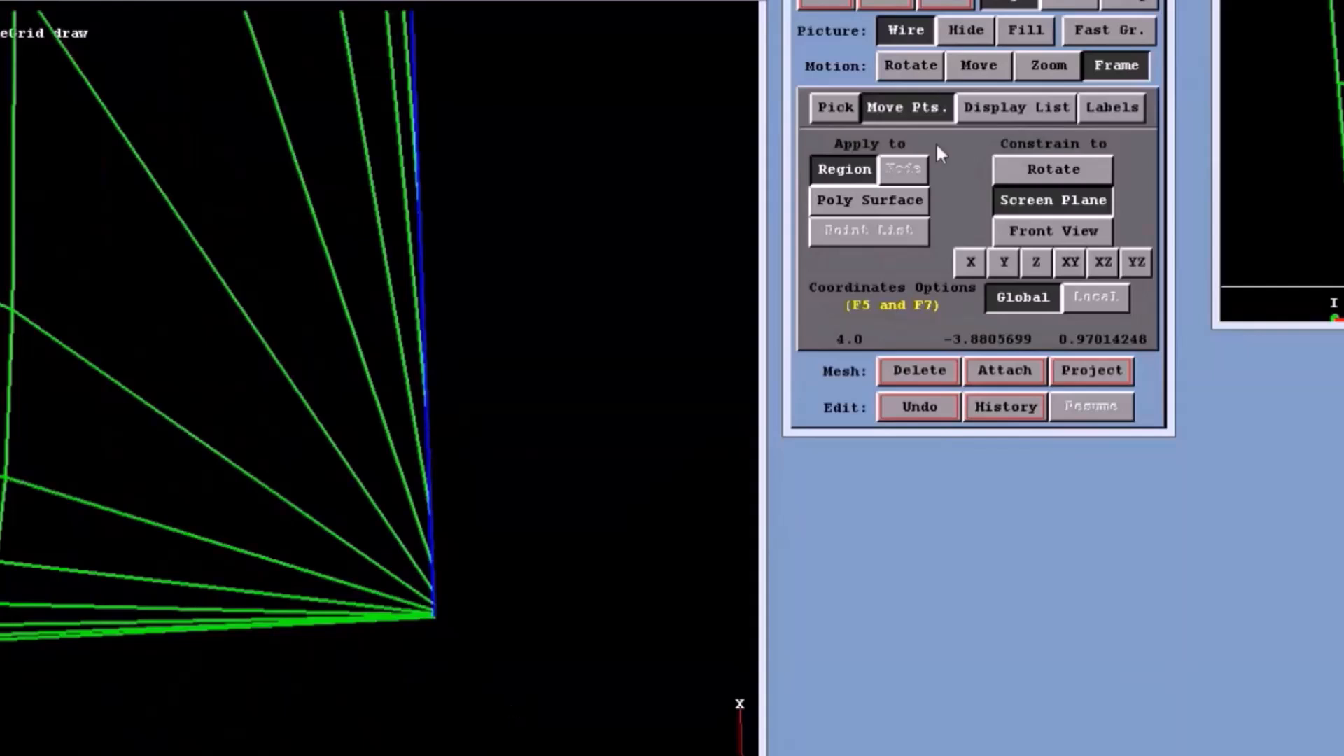
click(903, 3)
click(940, 75)
middle_drag(543, 413, 255, 357)
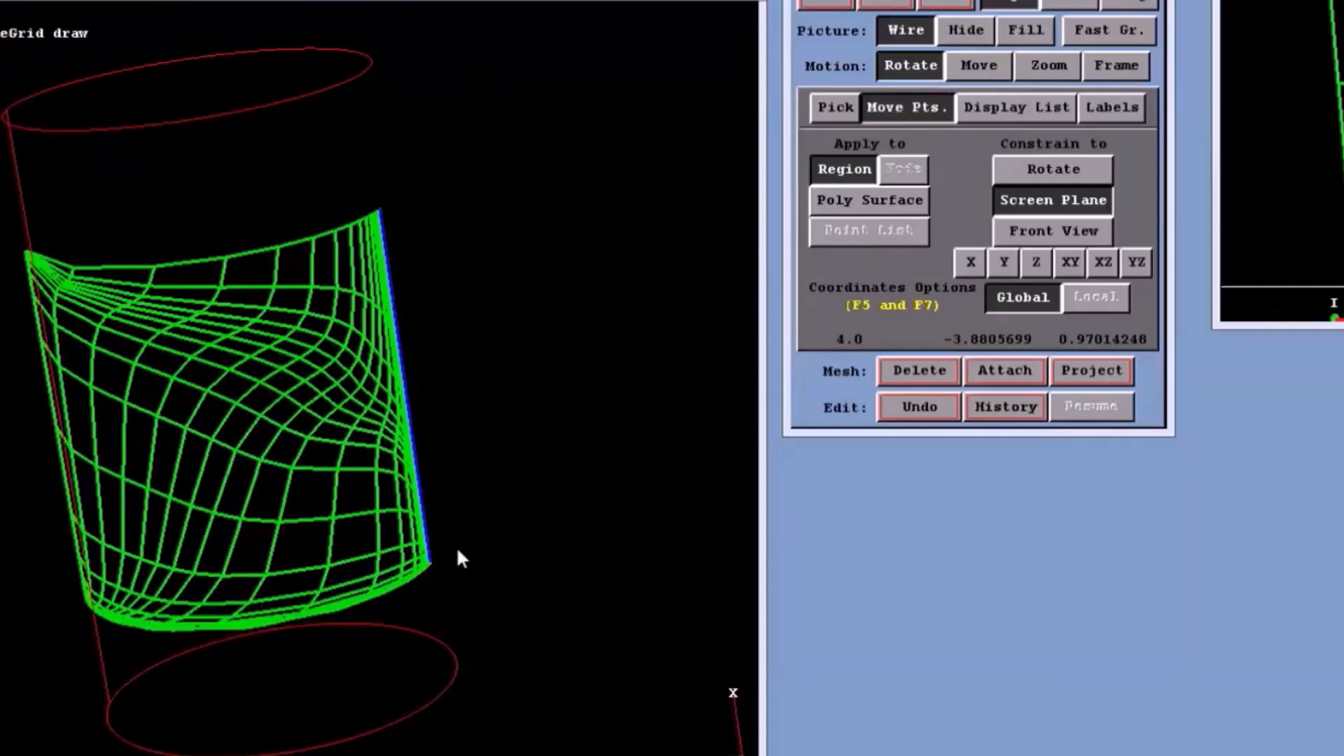
middle_drag(180, 384, 368, 360)
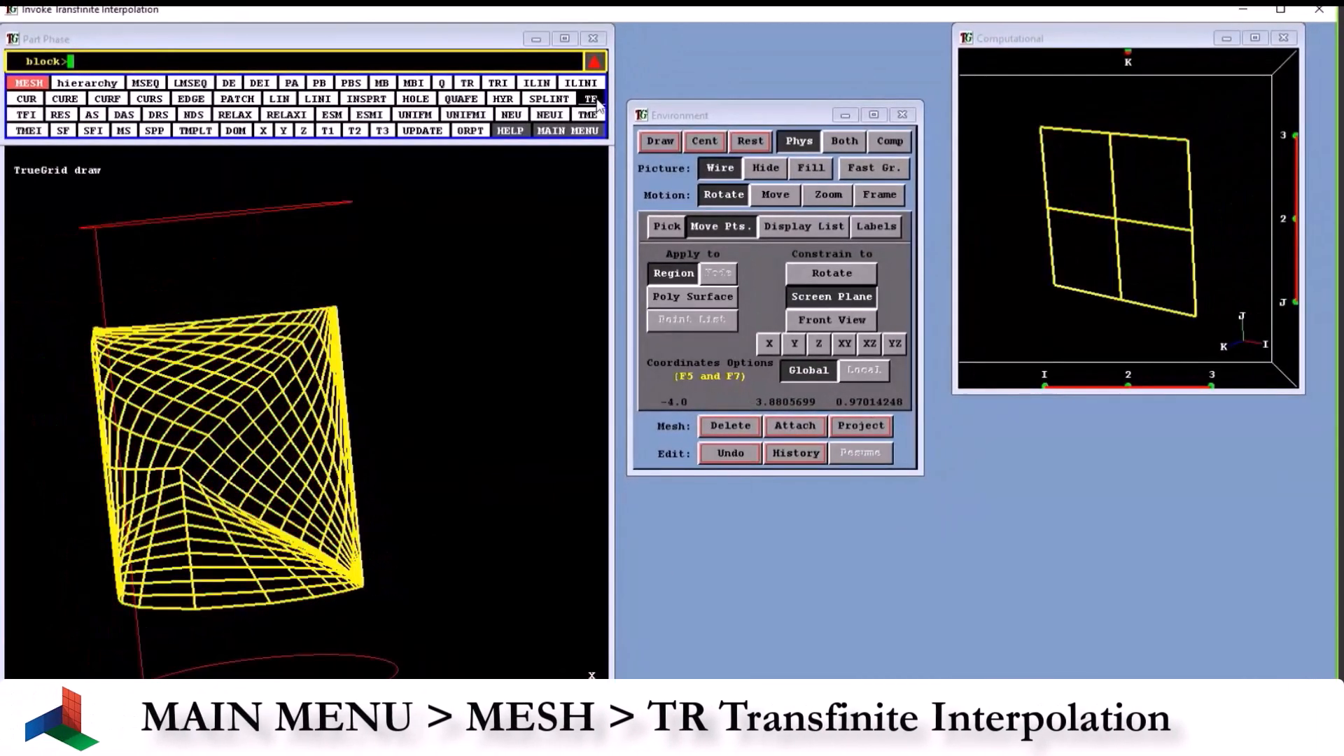
- Apply transfinite interpolation (TF) to the whole face, region 1 1 1 to 3 3 1, and redraw the mesh
click(596, 101)
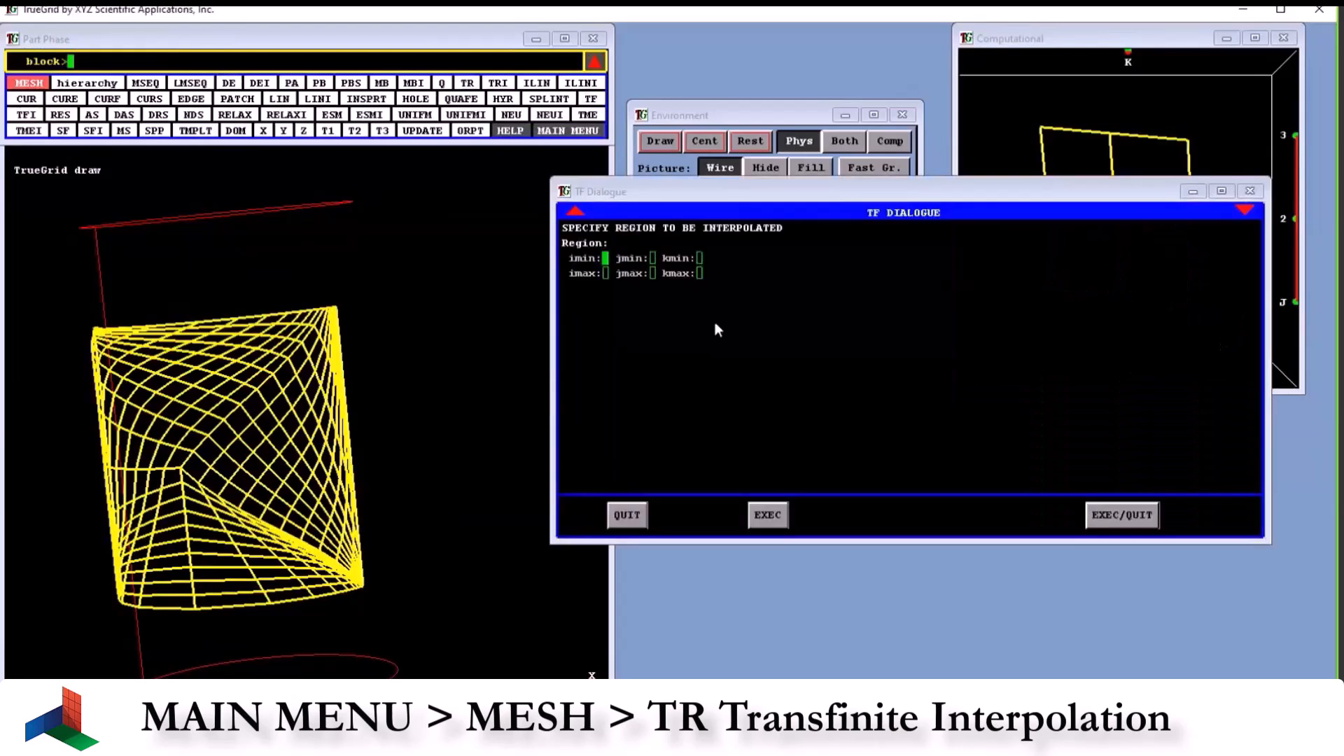
key(F1)
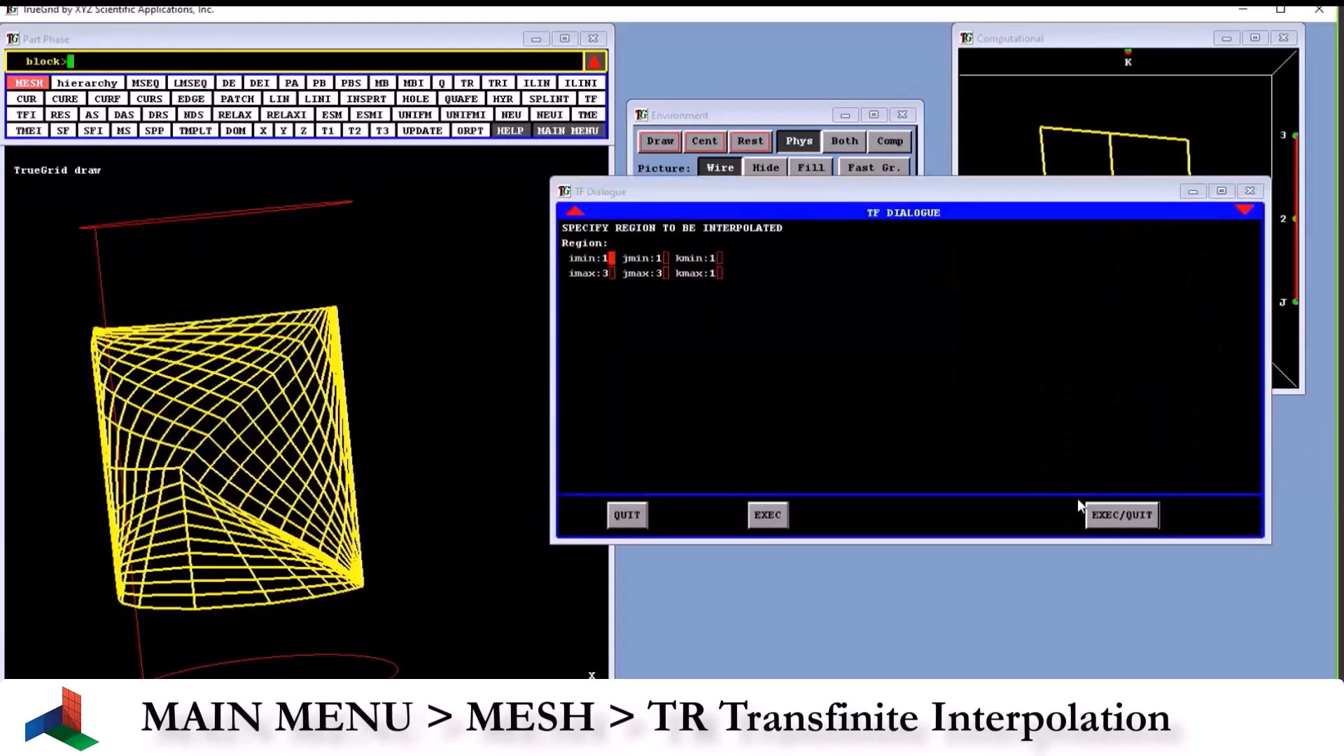
click(1120, 515)
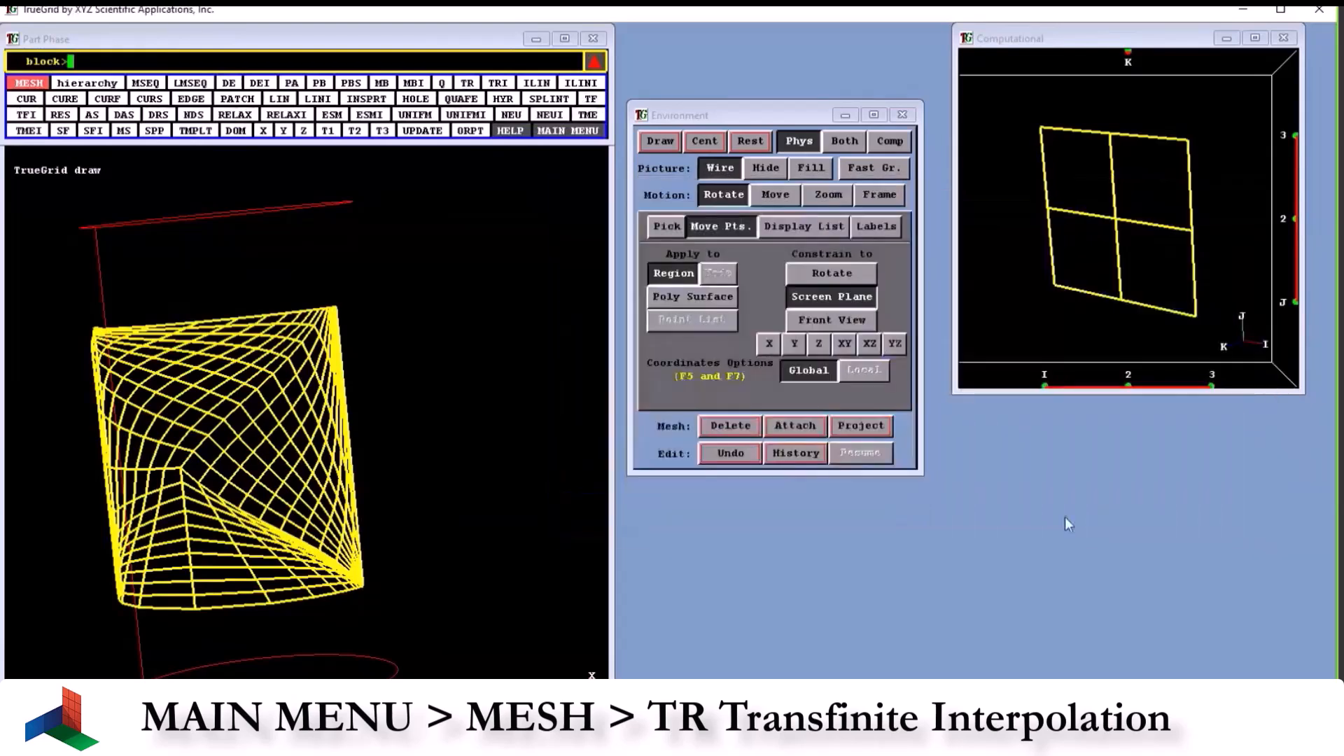
click(660, 142)
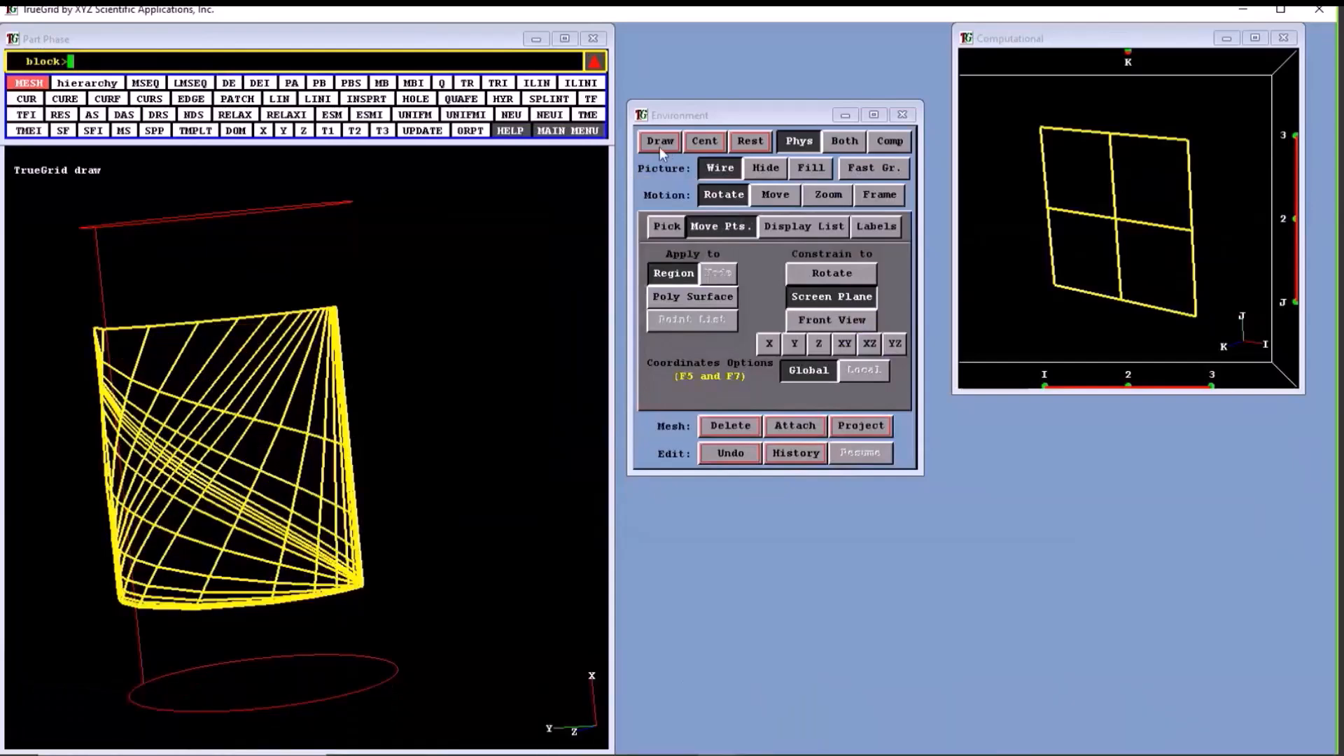
- Examine the transfinitely interpolated mesh on the cylinder face from several angles
drag(329, 413, 511, 396)
mouse_move(511, 395)
middle_down()
mouse_move(302, 393)
mouse_move(208, 435)
mouse_move(331, 441)
middle_up()
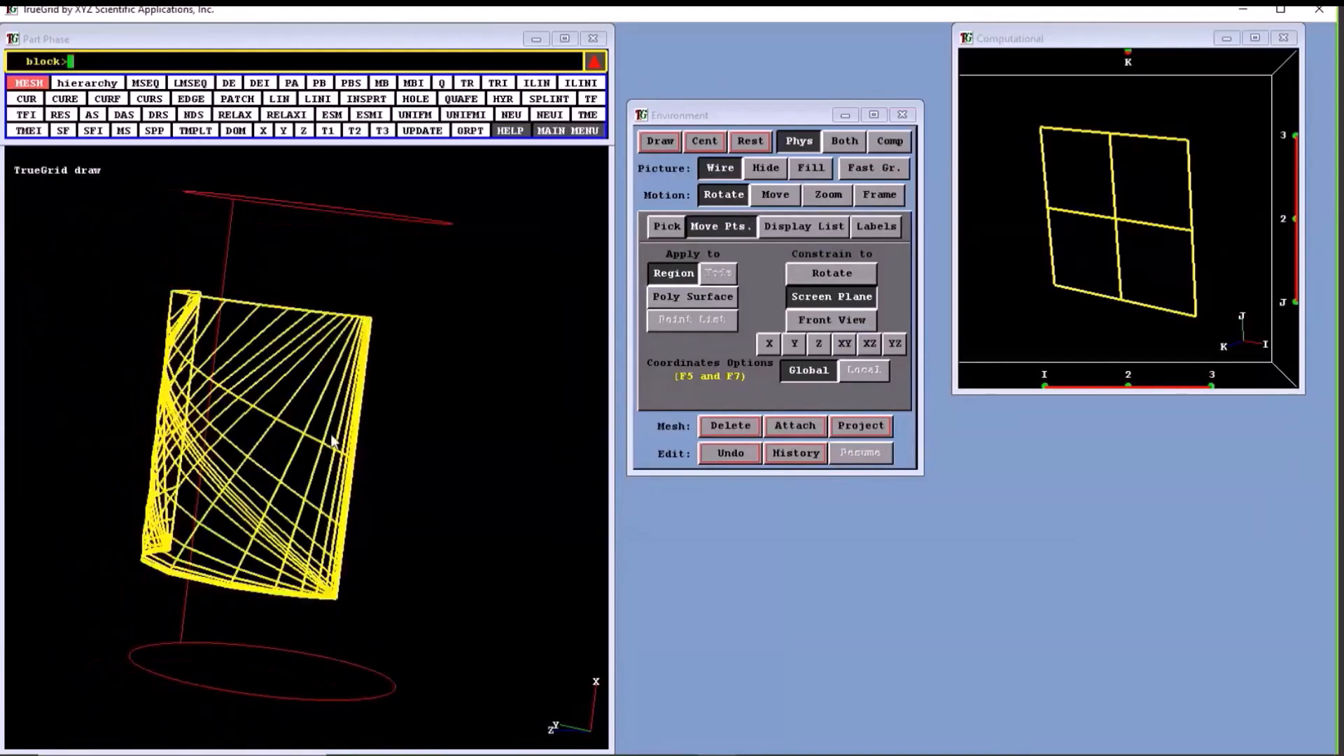
mouse_move(331, 441)
mouse_down()
mouse_move(301, 384)
mouse_move(434, 361)
mouse_move(462, 406)
mouse_up()
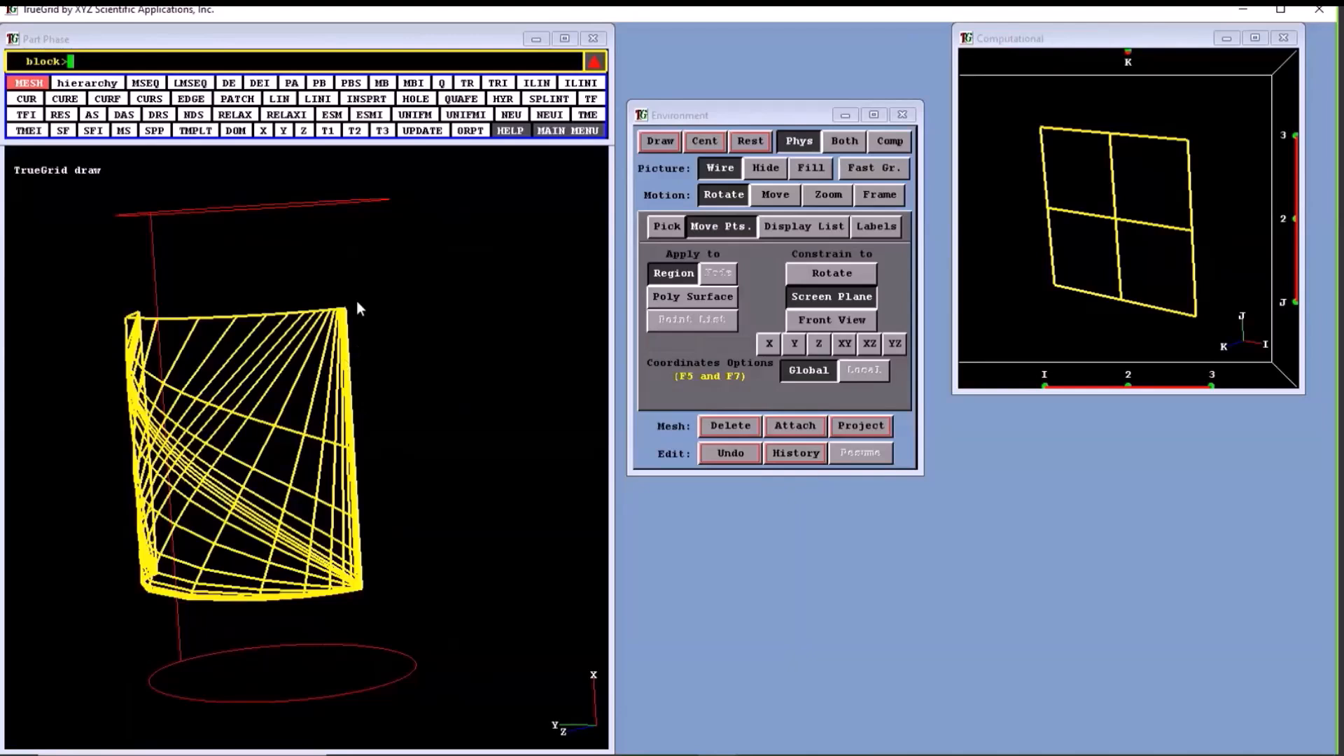
drag(355, 444, 341, 469)
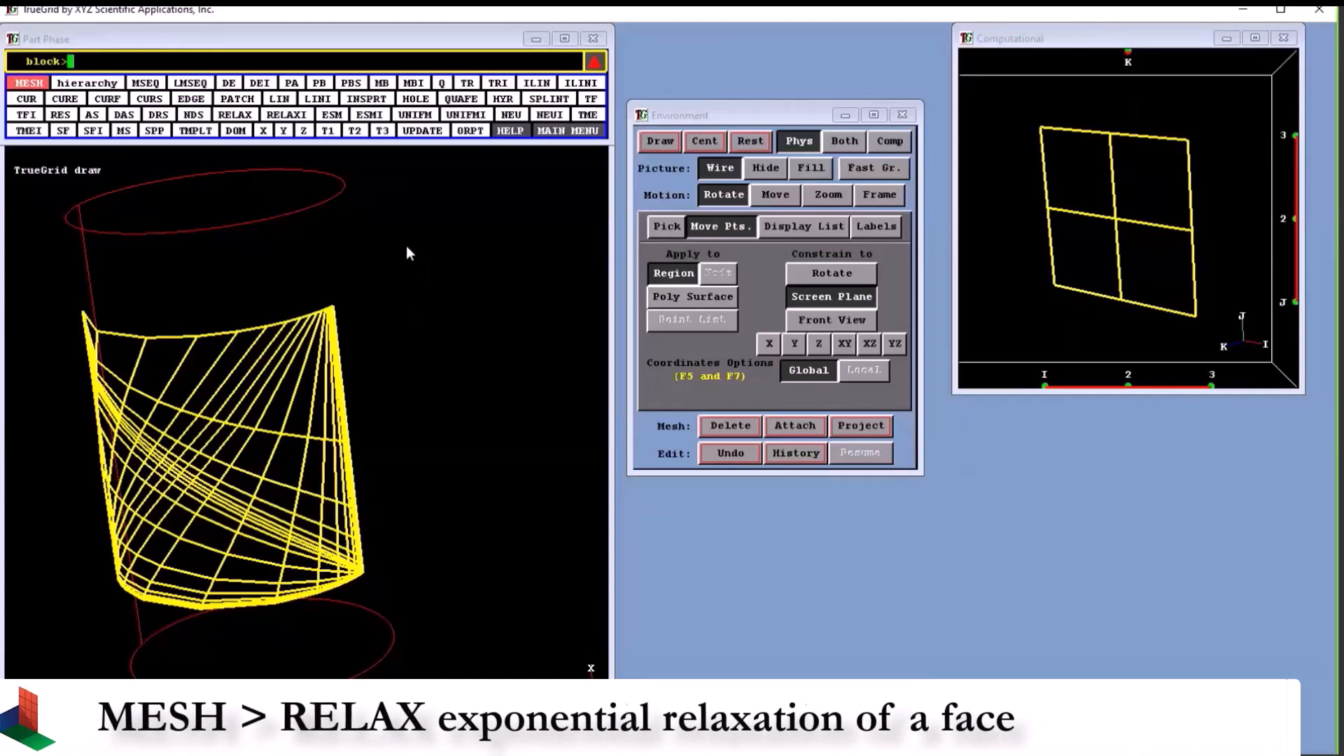
- Try RELAX on region 1 1 1 to 3 3 1 with 100 iterations, minimum change 0 and interpolation parameter 1, and redraw the mesh
click(235, 118)
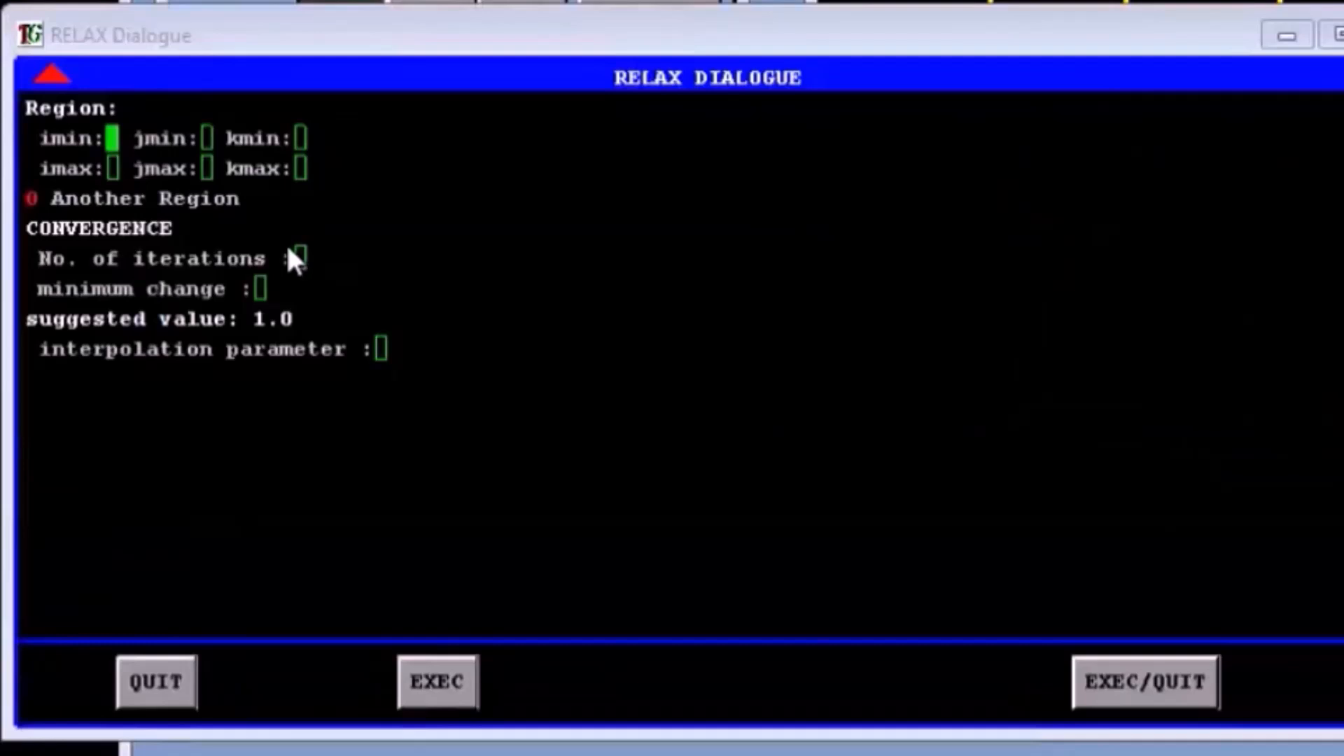
key(F1)
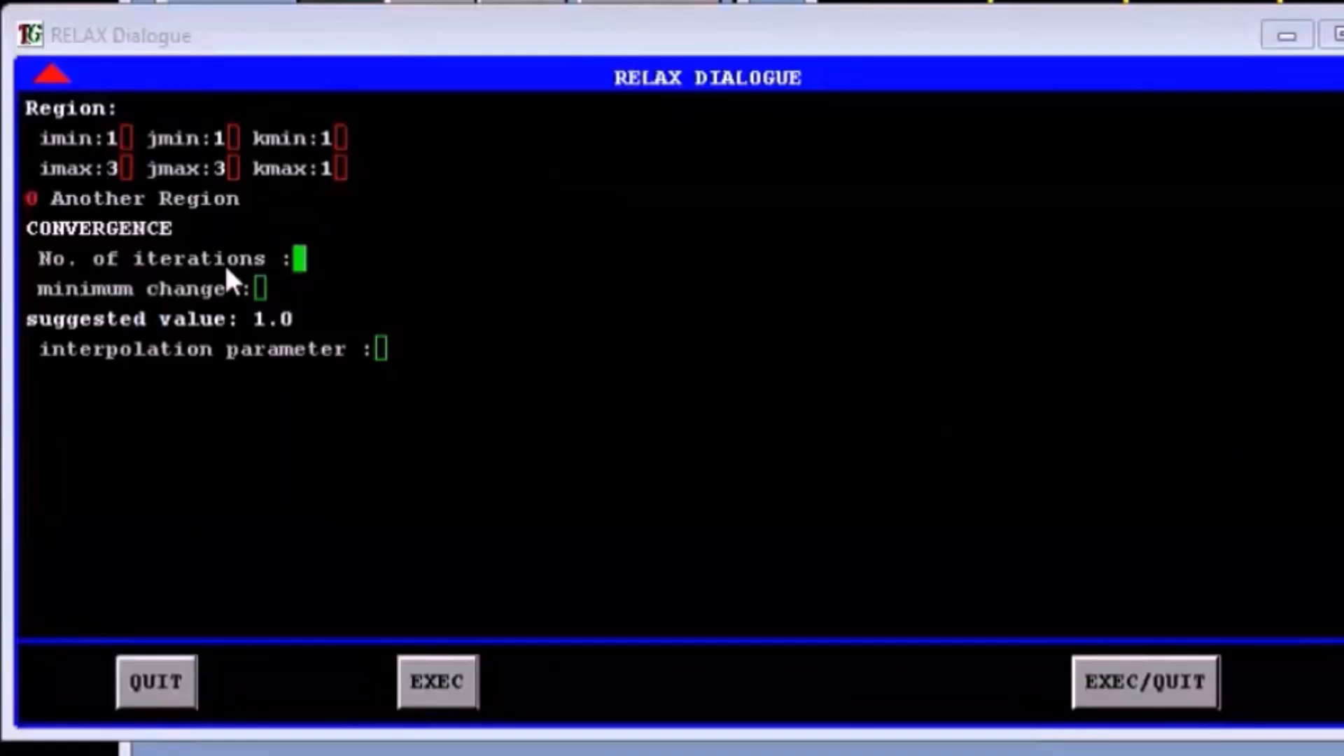
text(100)
key(Return)
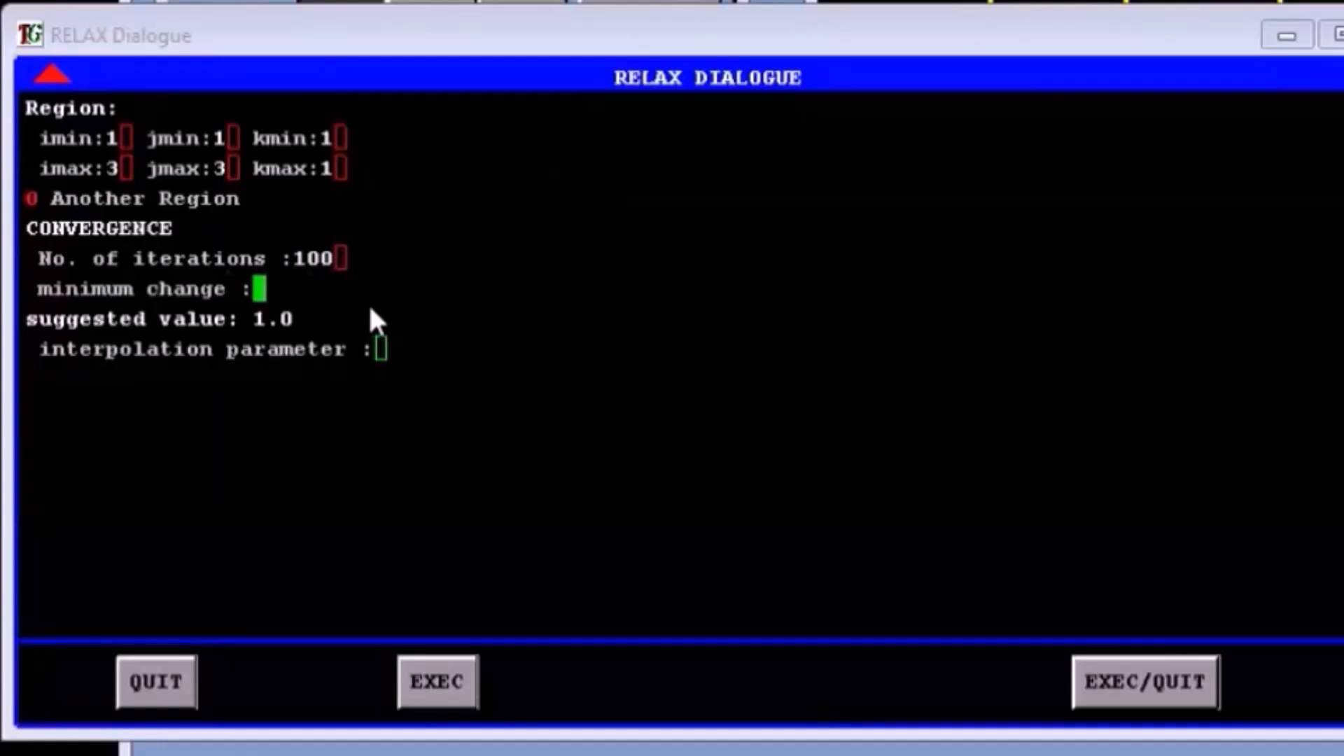
text(0)
key(Return)
text(1)
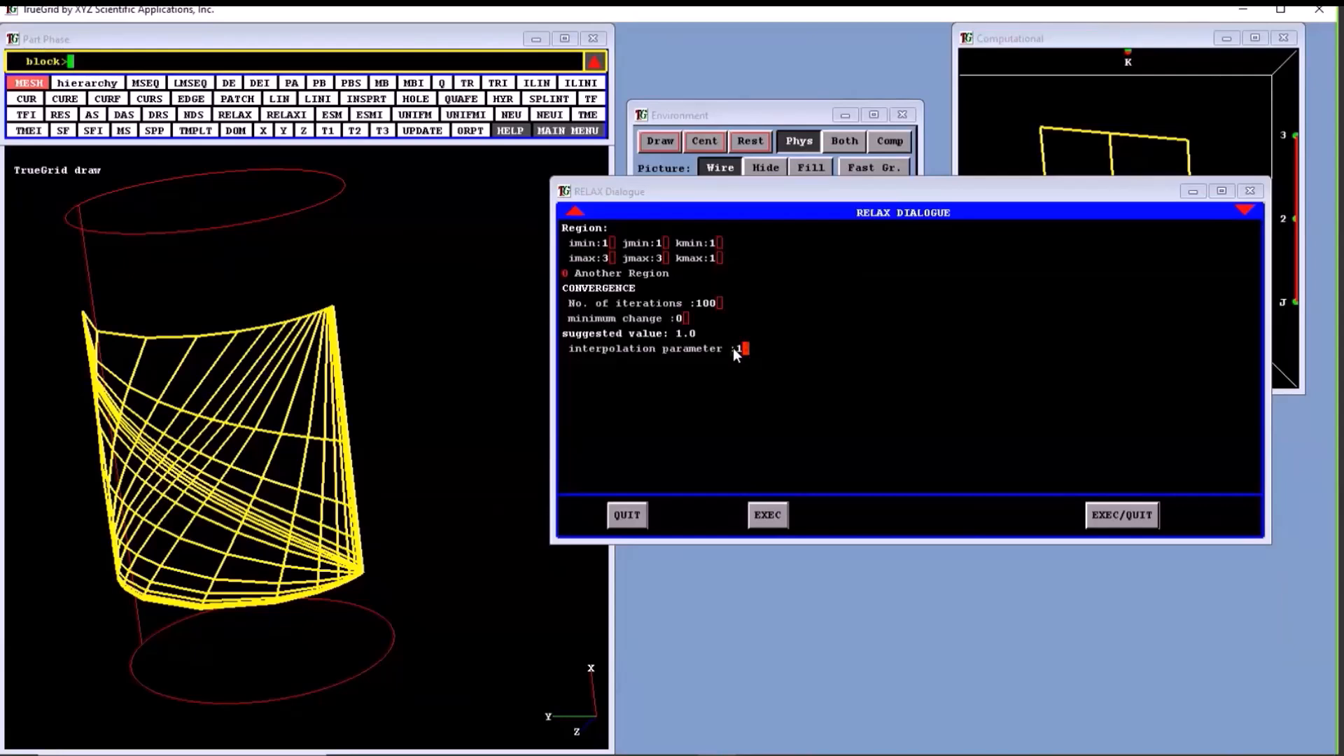
key(Return)
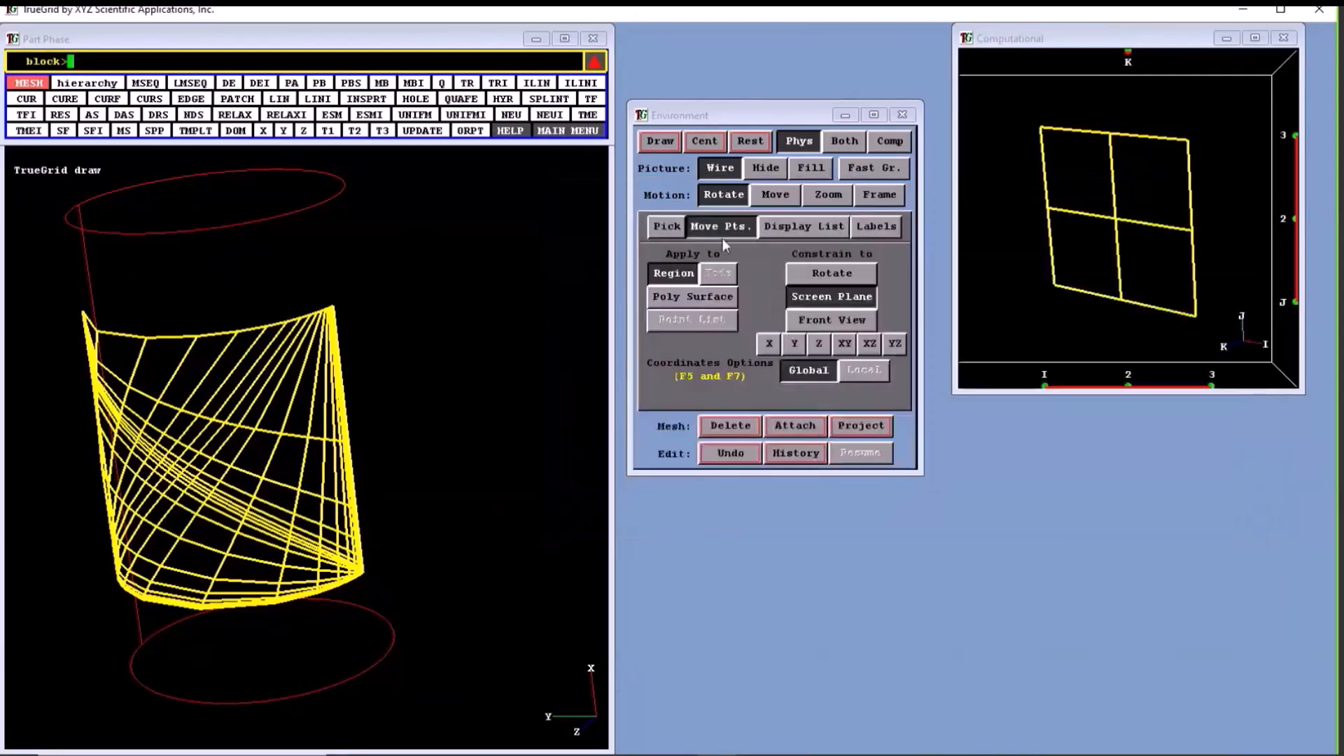
click(656, 140)
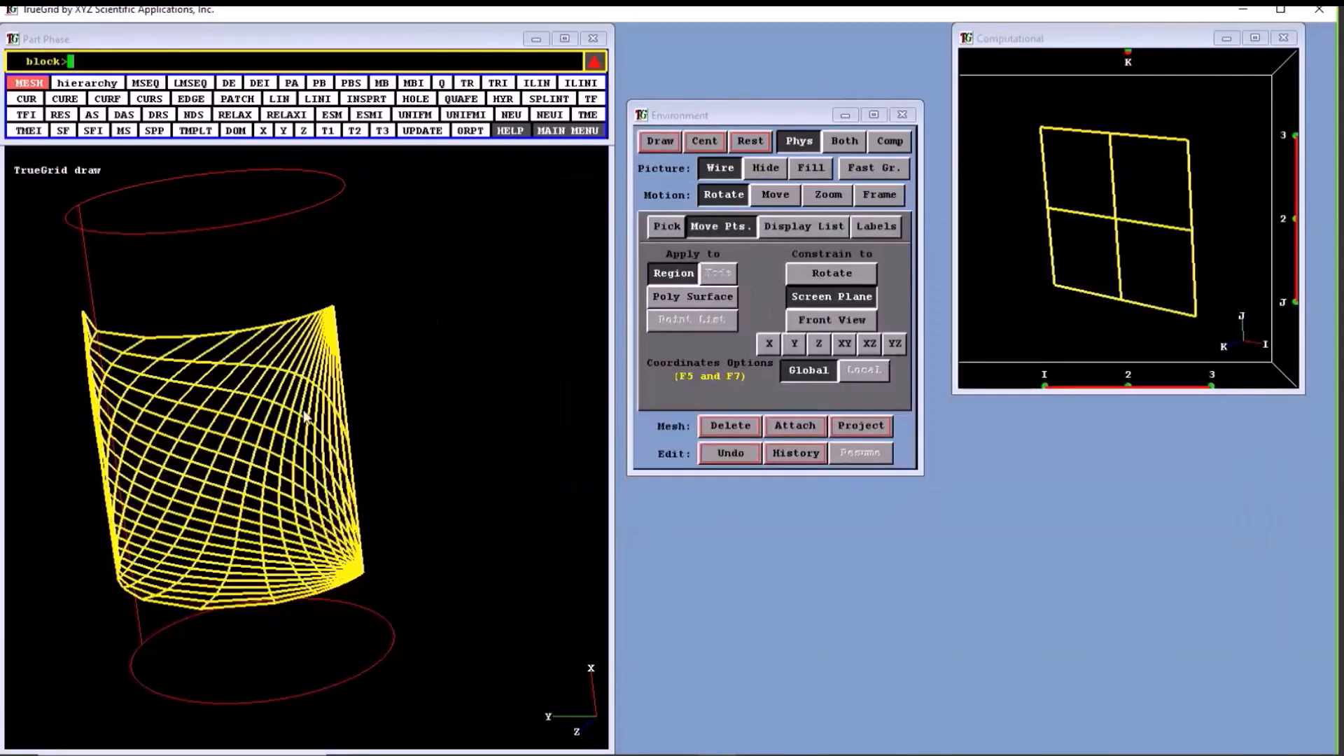
- Inspect the relaxed mesh from several angles and undo the relaxation
mouse_move(276, 526)
mouse_down()
mouse_move(284, 498)
mouse_move(393, 439)
mouse_up()
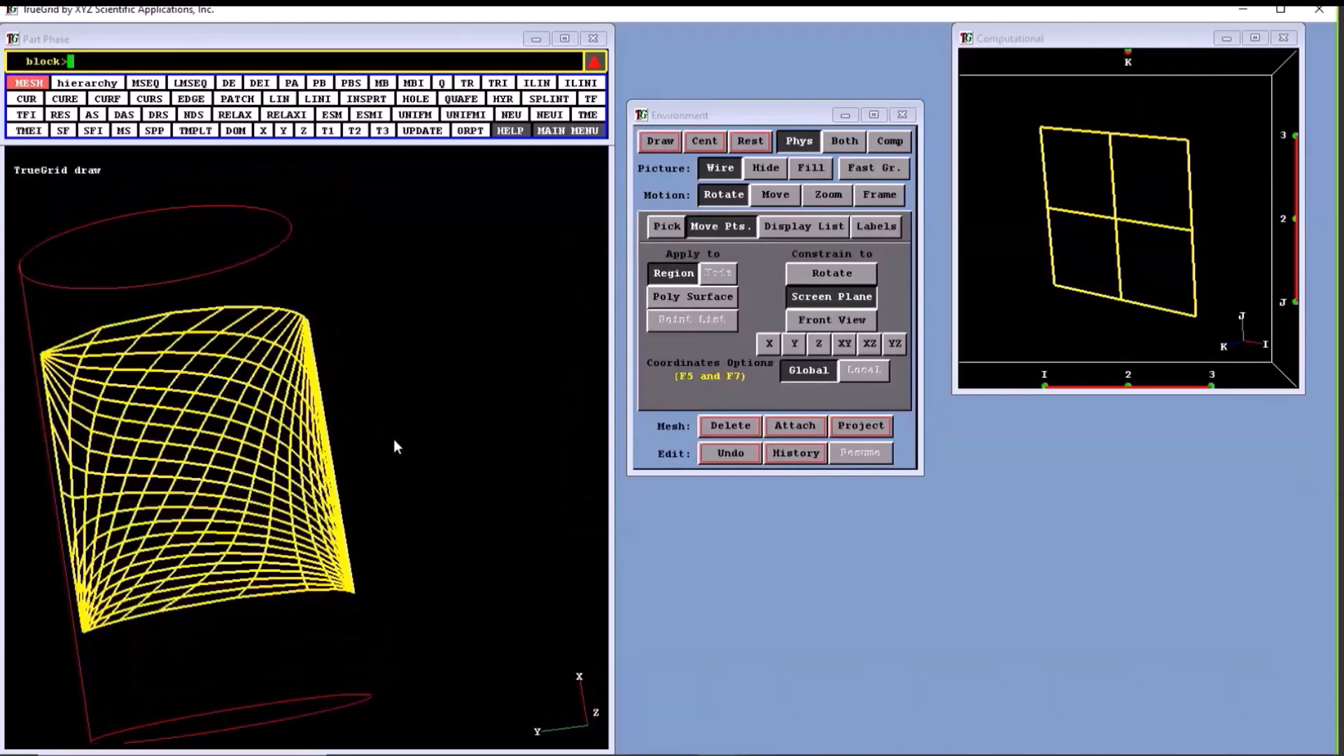
drag(394, 439, 329, 472)
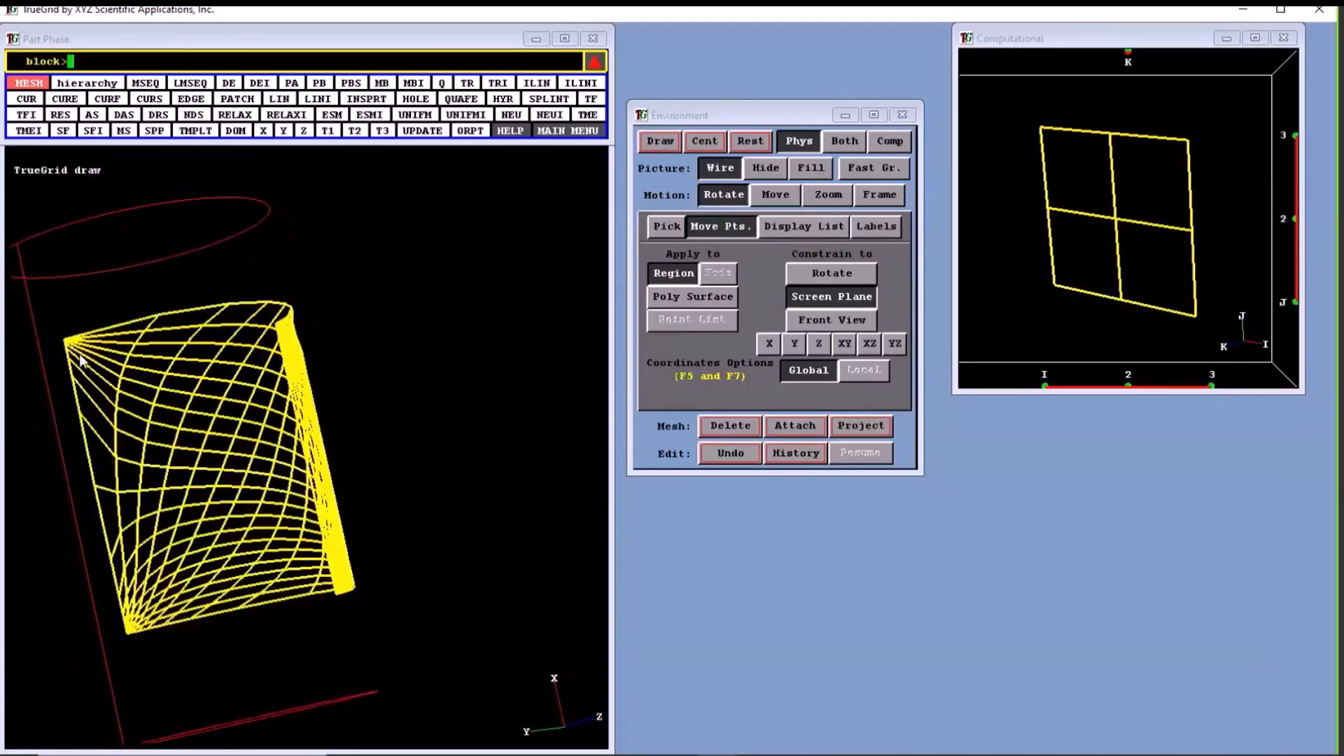
mouse_move(280, 487)
mouse_down()
mouse_move(111, 510)
mouse_move(110, 576)
mouse_move(194, 518)
mouse_up()
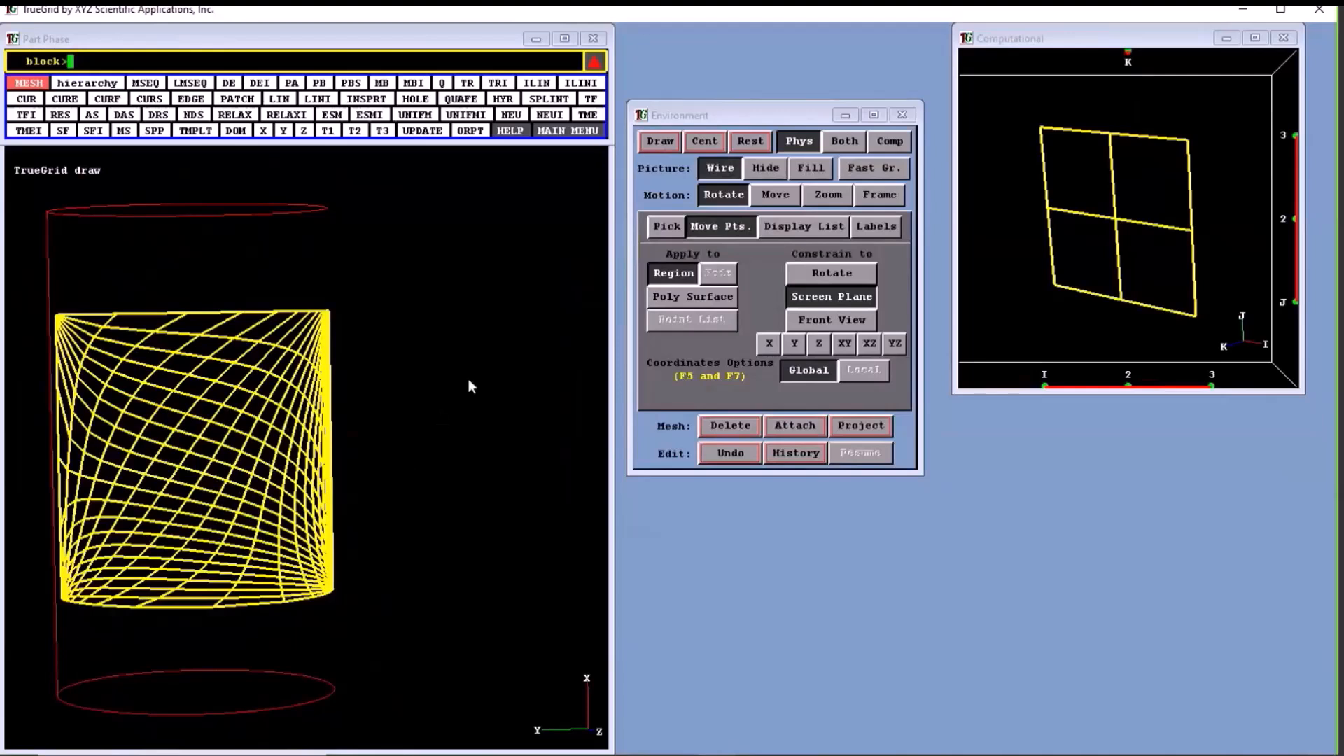
click(726, 454)
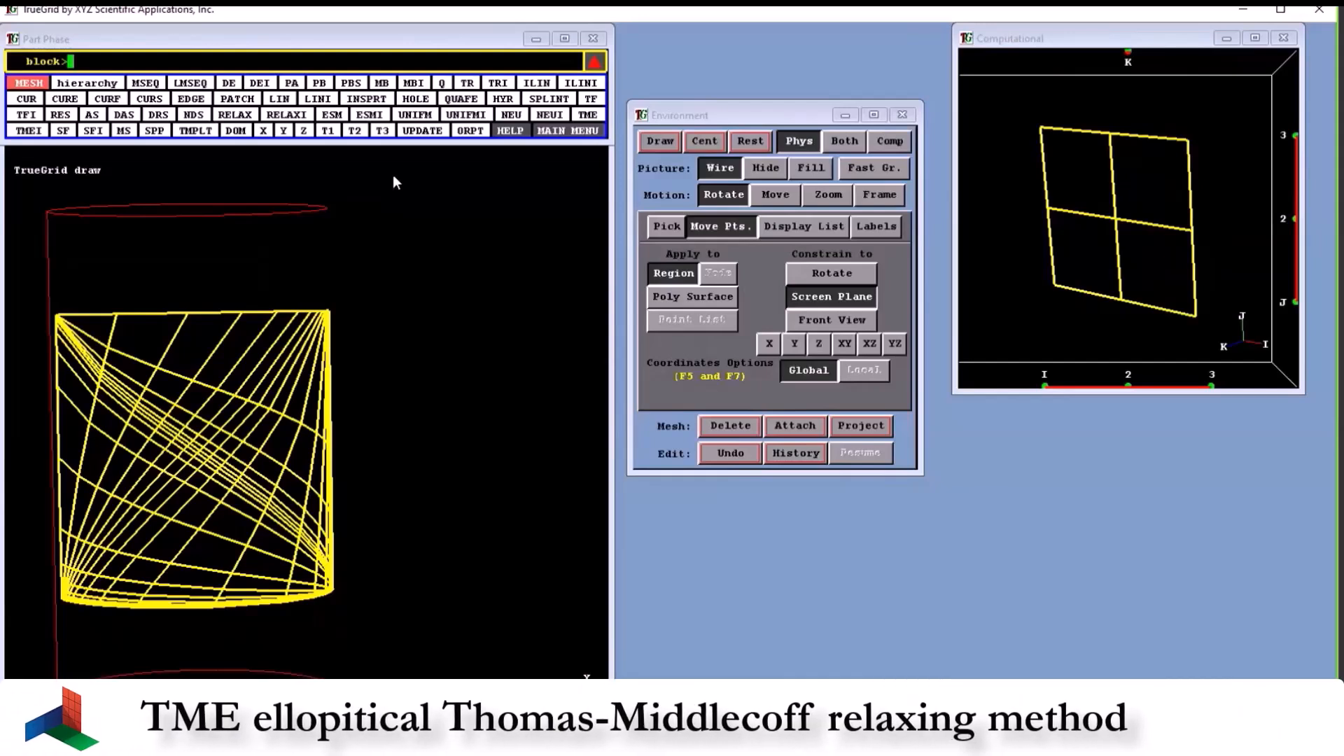
- Try Thomas-Middlecoff relaxation (TME) on region 1 1 1 to 3 3 1 with 100 iterations, minimum change 0 and interpolation parameter 1, and redraw
click(586, 114)
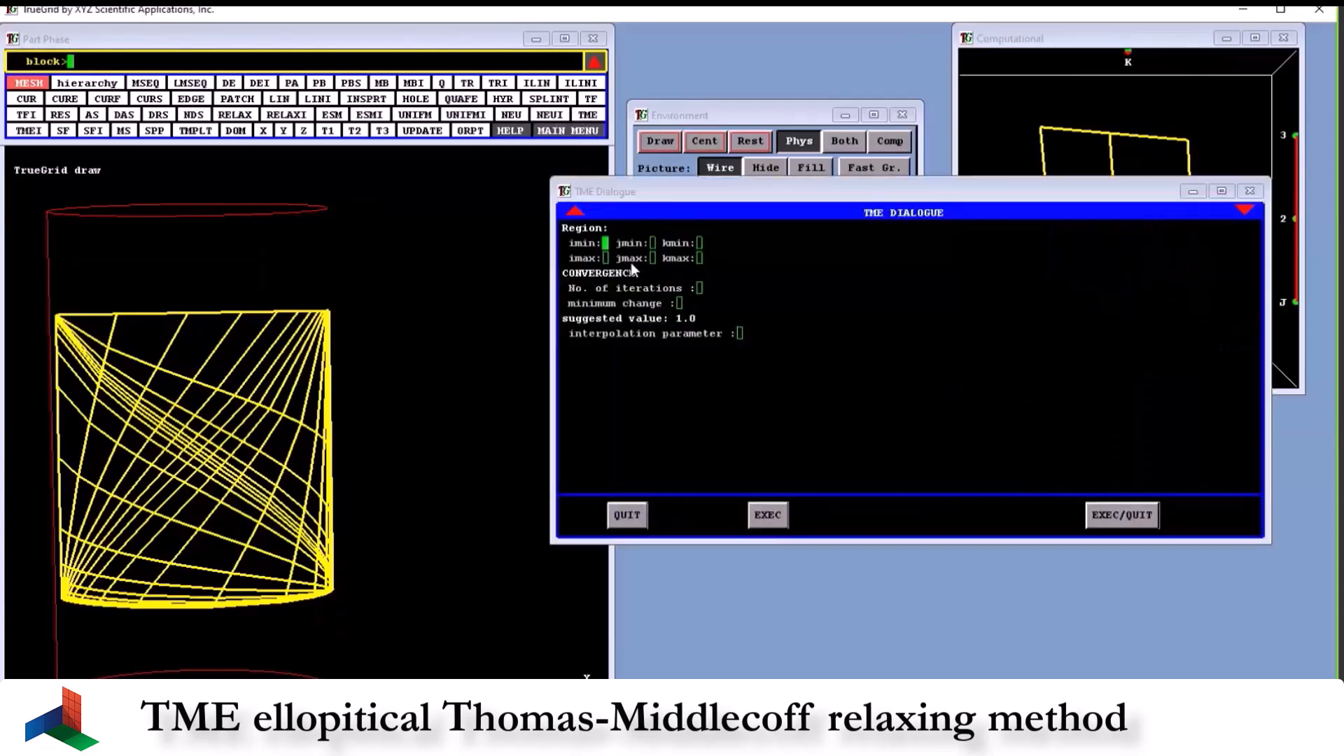
key(F1)
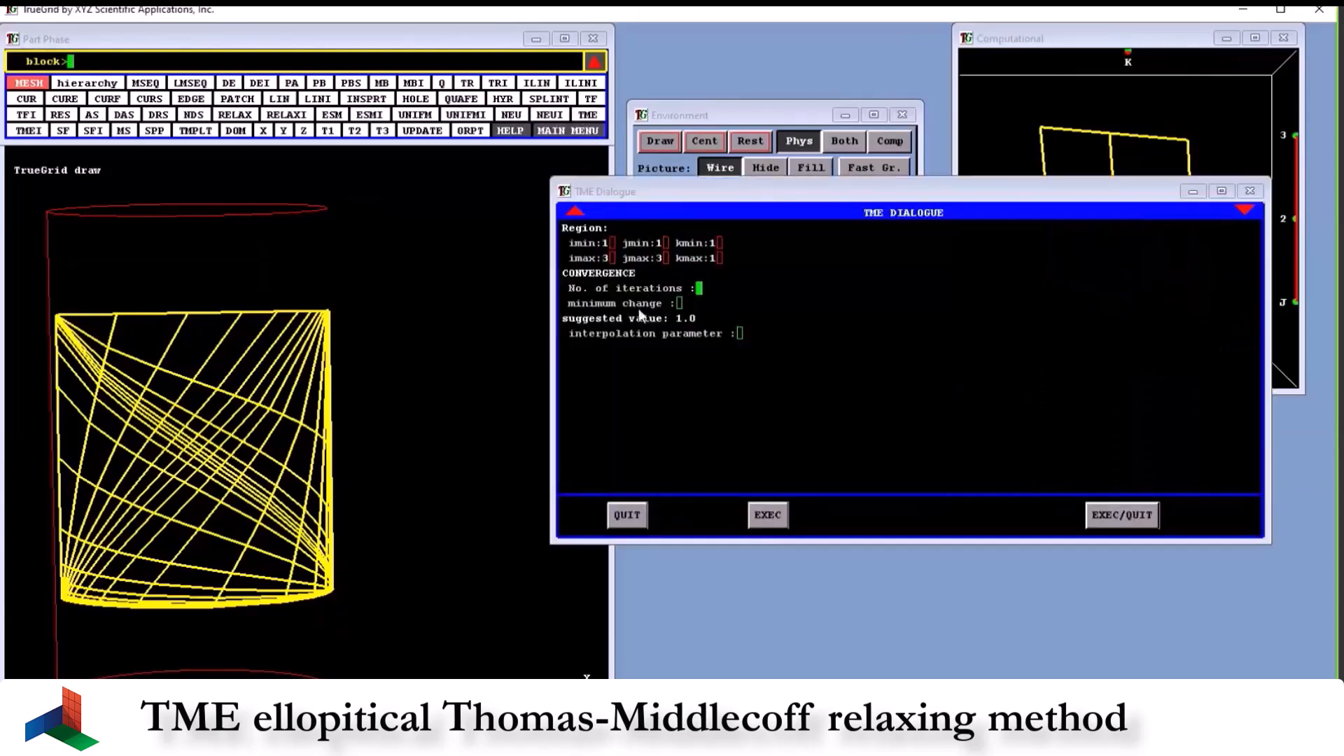
text(1)
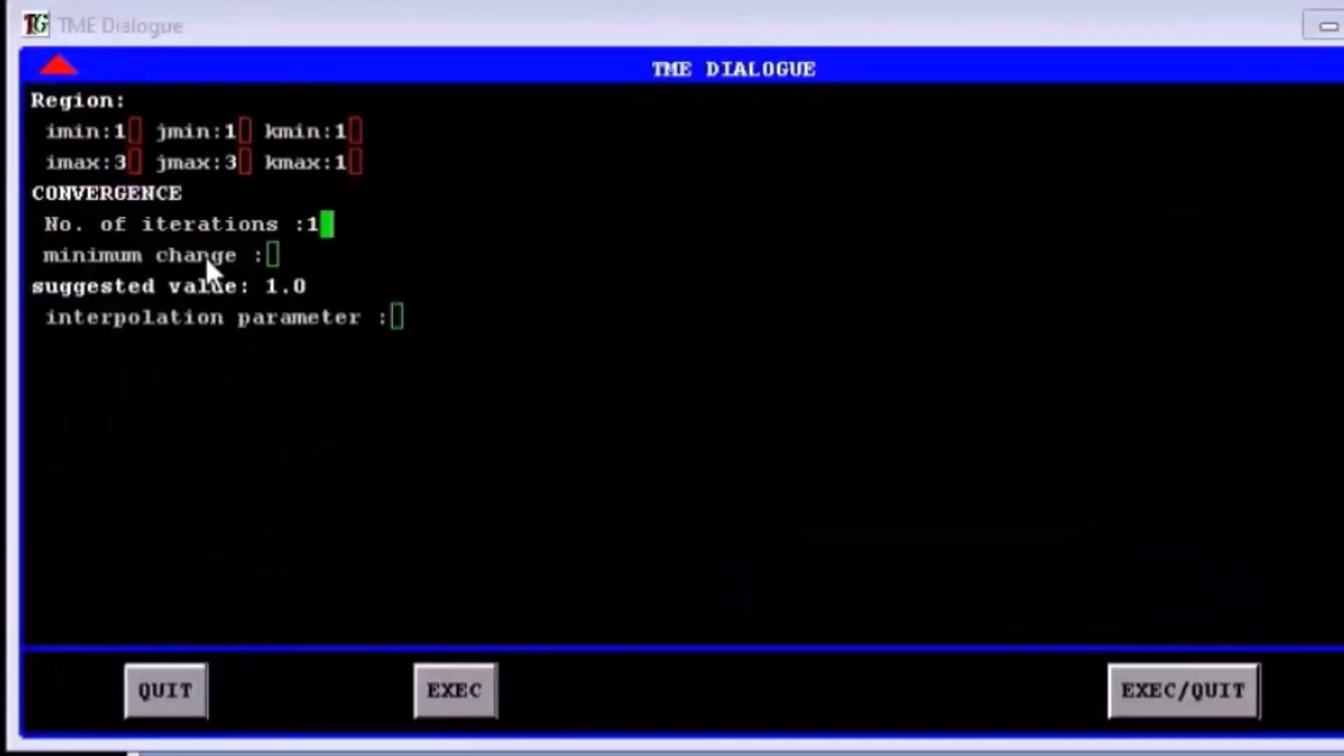
text(00)
key(Return)
text(0)
key(Return)
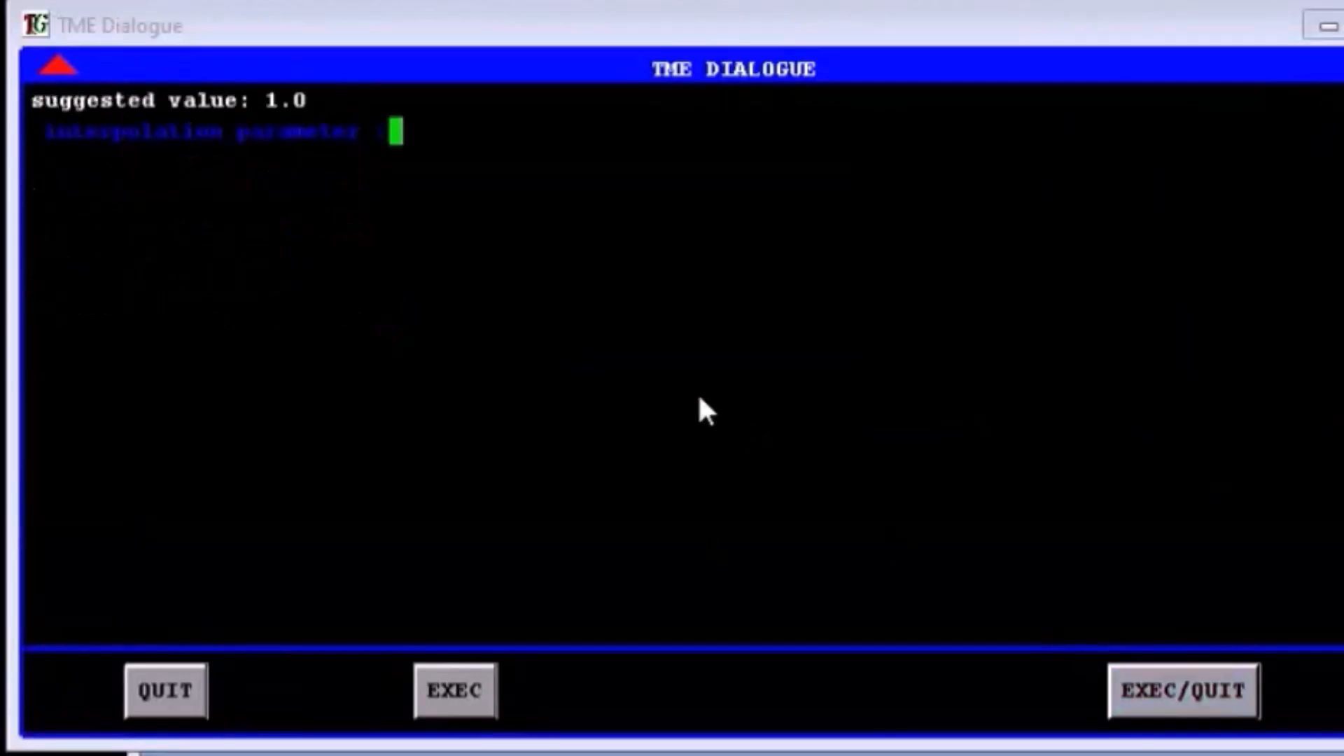
text(1)
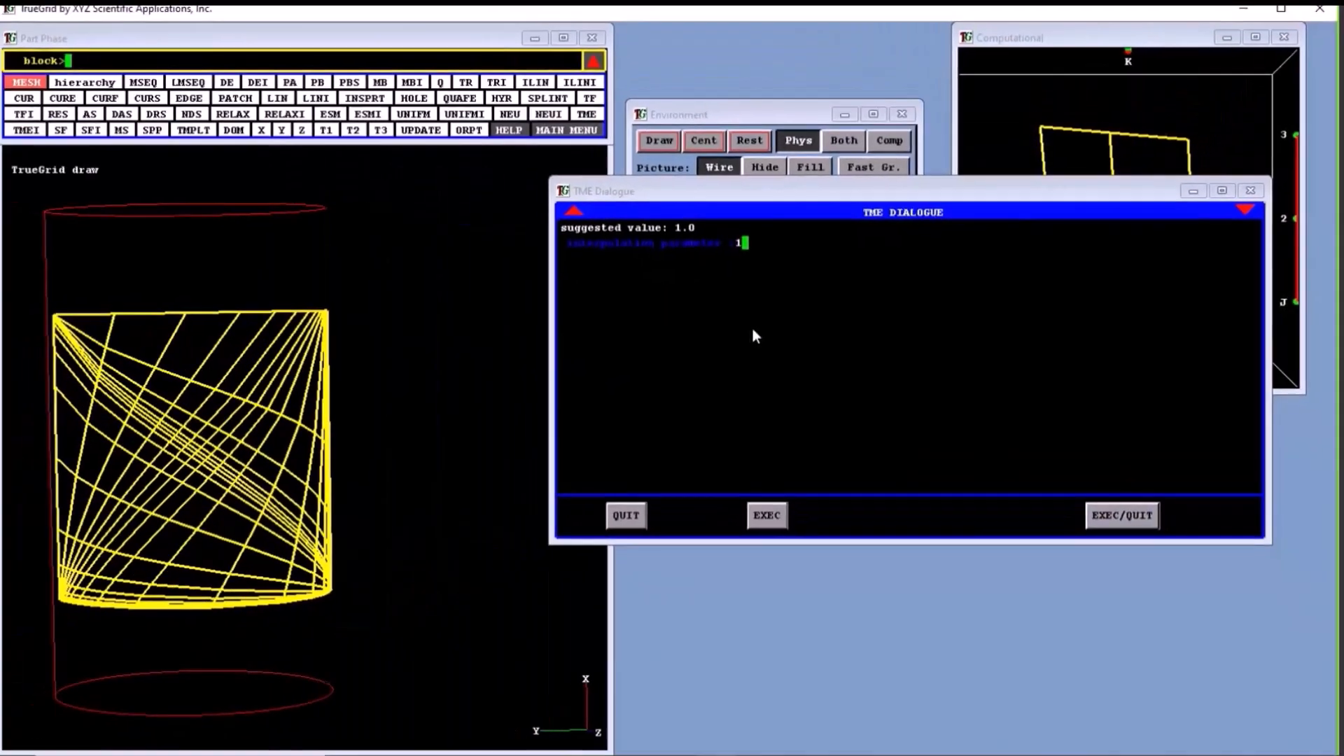
click(1117, 518)
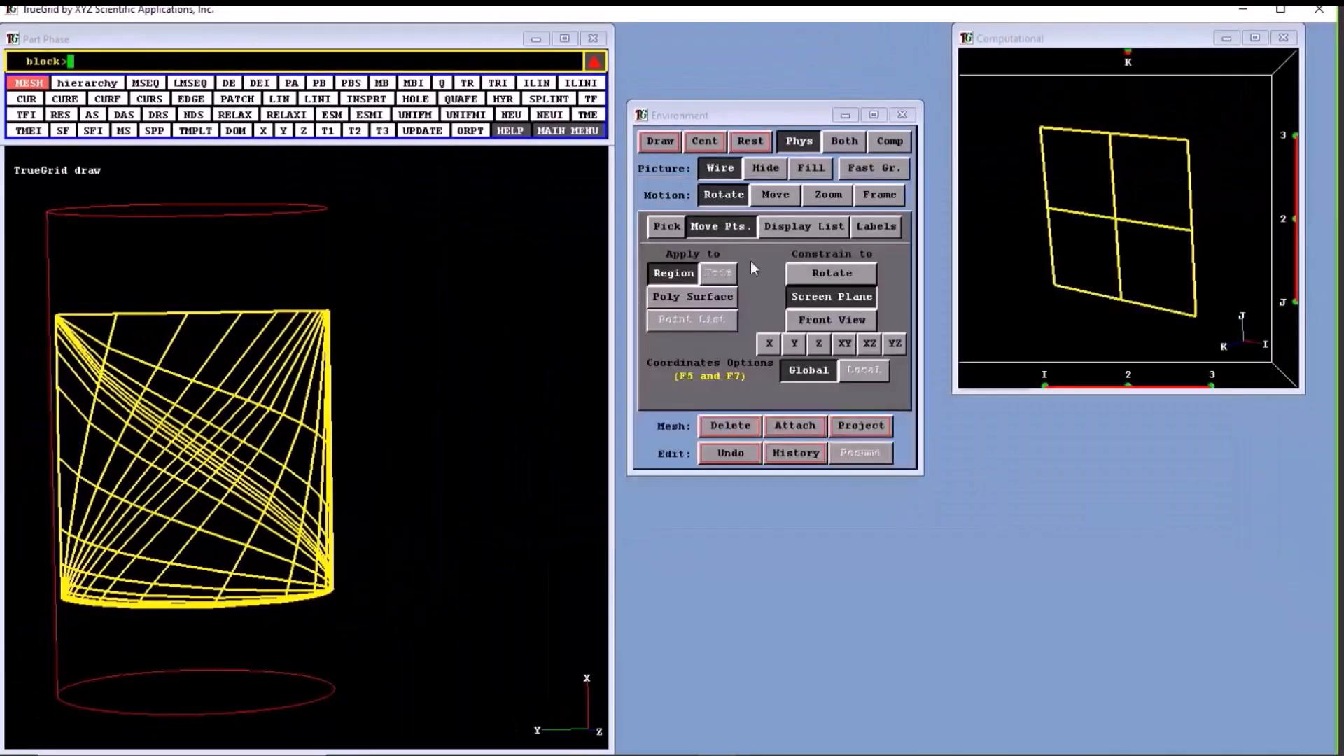
click(658, 142)
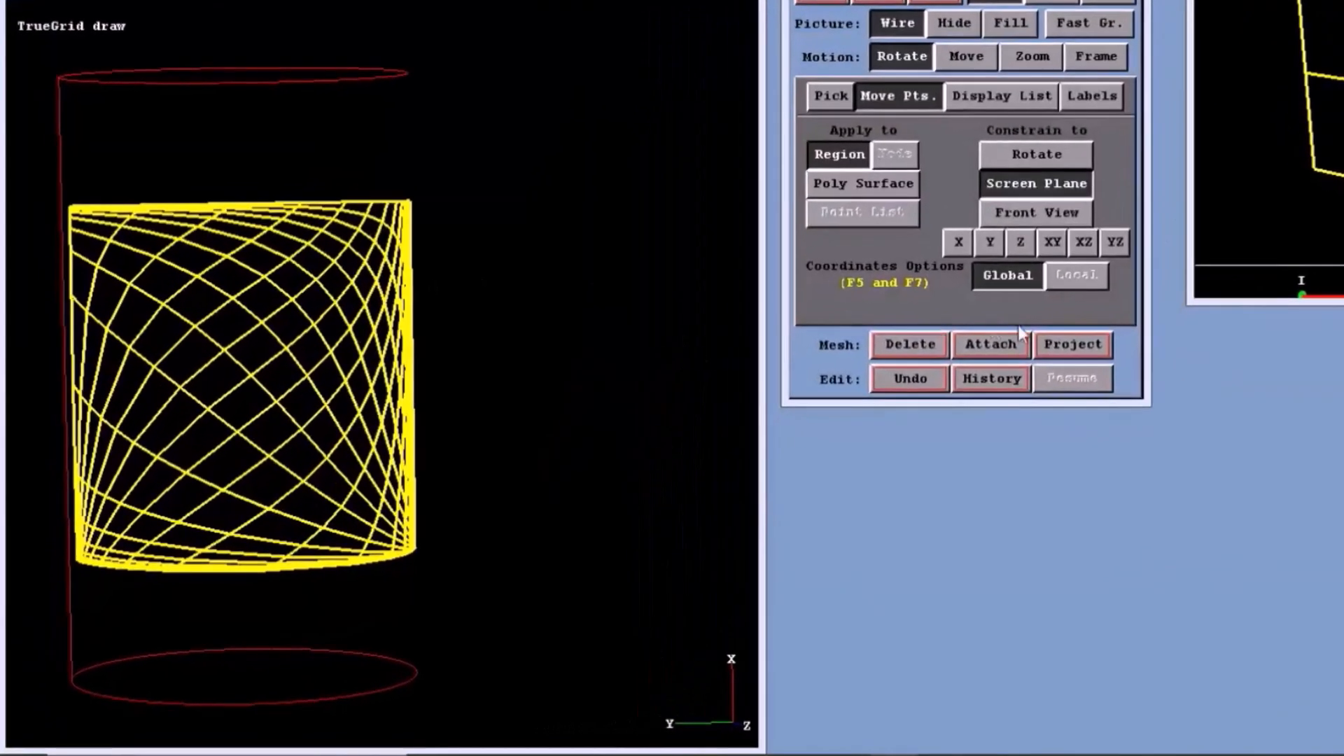
- Examine the Thomas-Middlecoff mesh on the cylinder face, framed and rotated to several angles
click(1096, 56)
drag(203, 197, 380, 266)
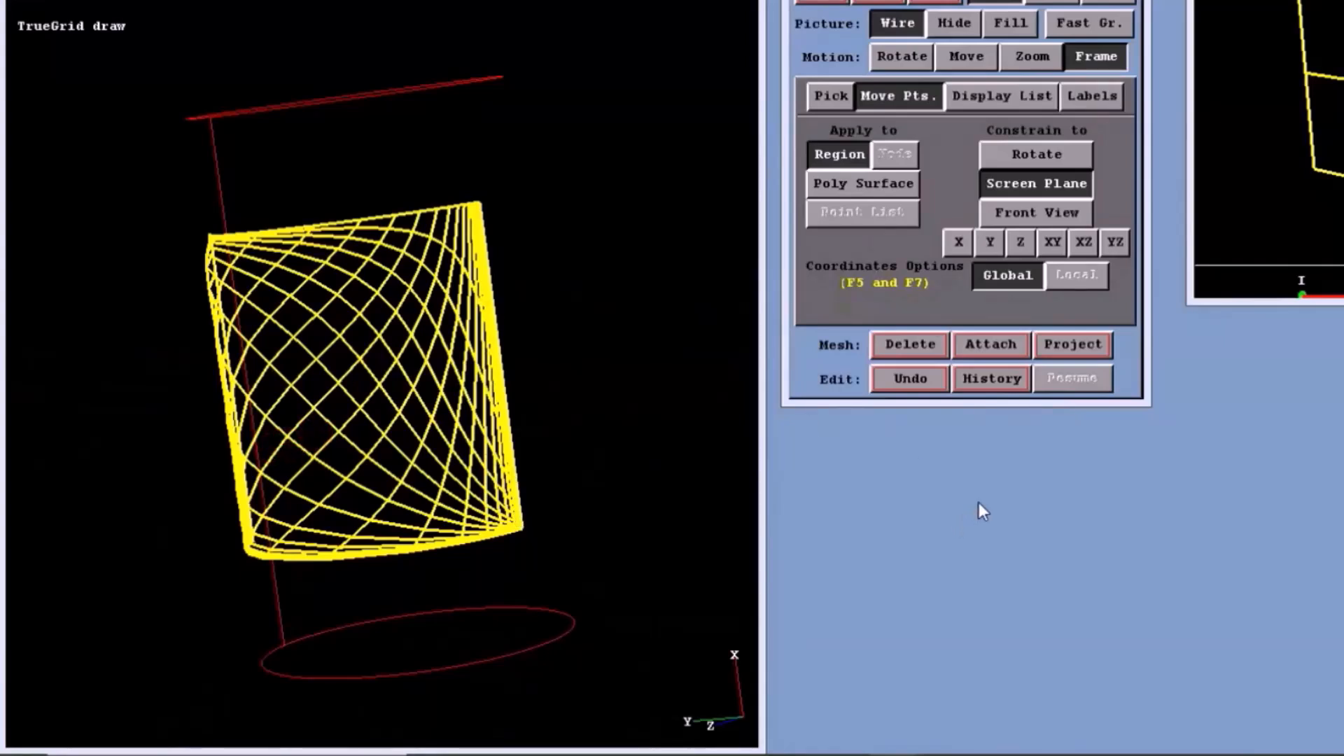
mouse_move(599, 376)
middle_down()
mouse_move(717, 268)
mouse_move(393, 378)
mouse_move(369, 339)
mouse_move(343, 338)
middle_up()
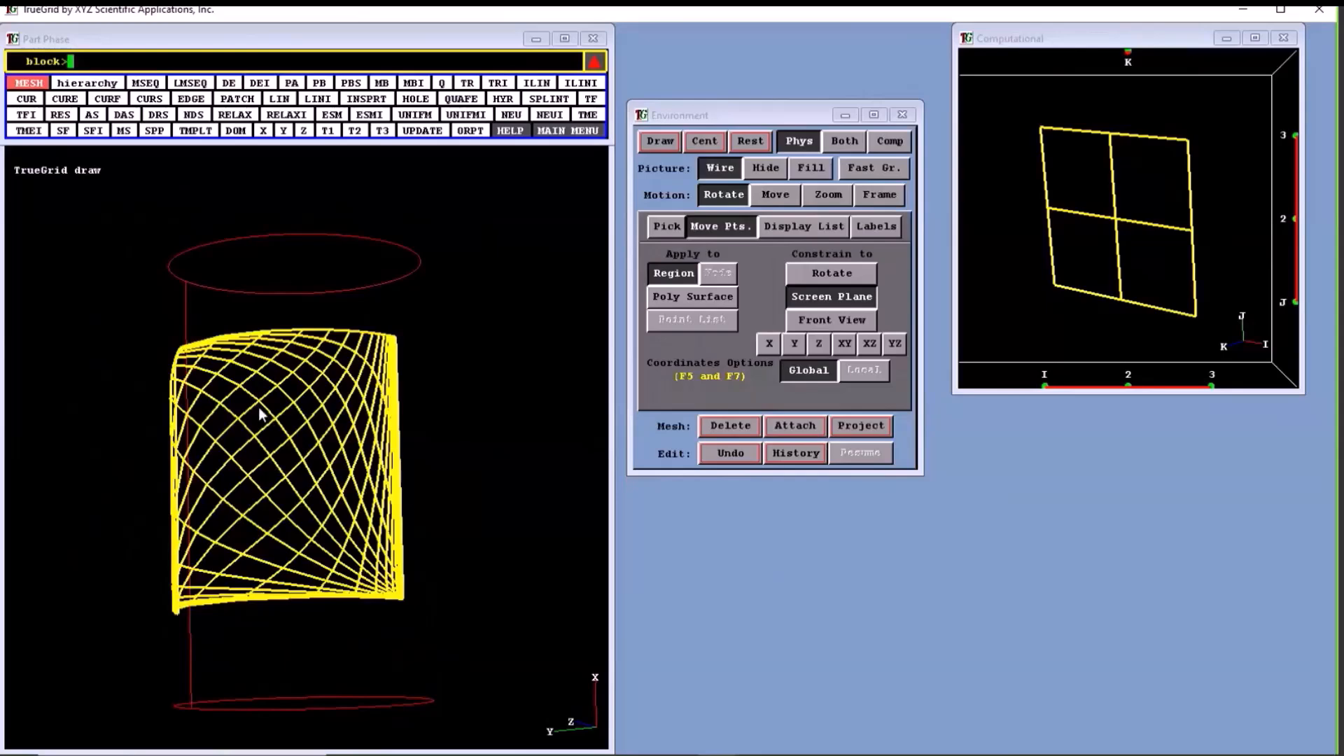
middle_drag(259, 408, 527, 457)
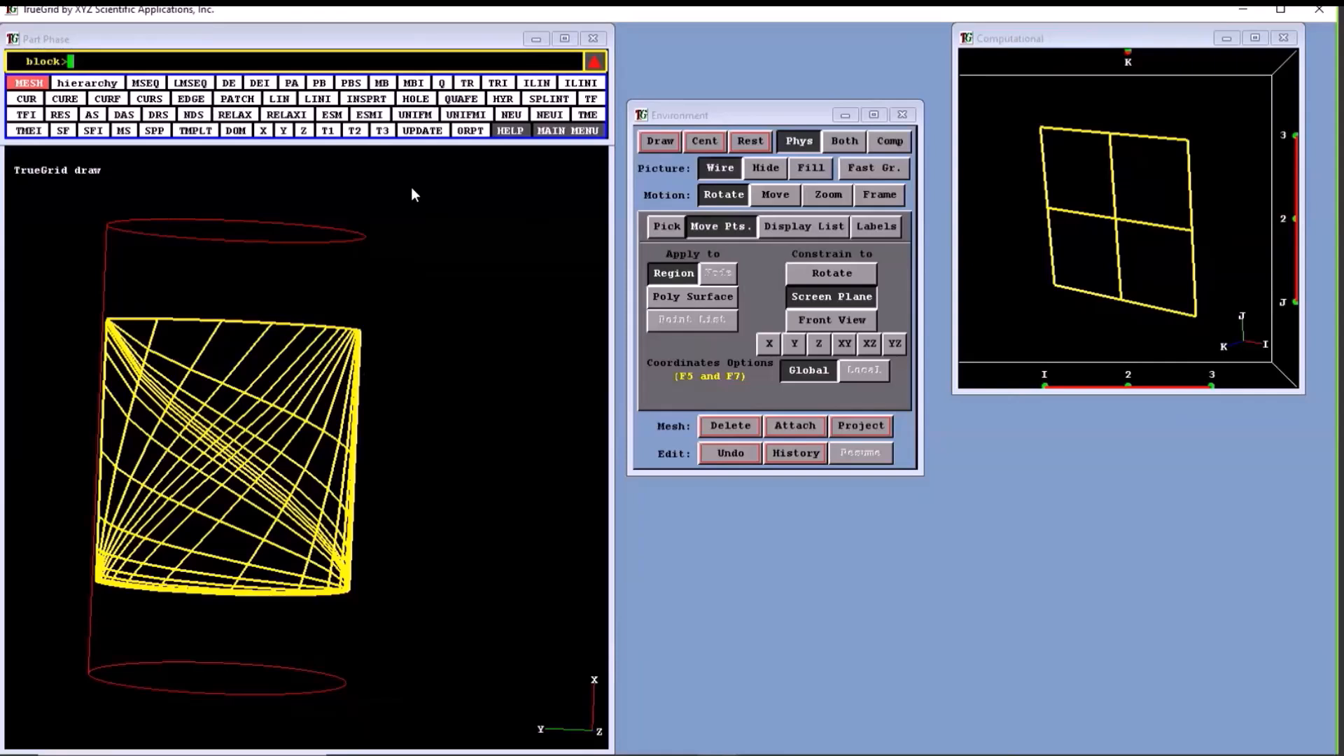
- Apply uniform smoothing (UNIFM) to region 1 1 1 to 3 3 1 with 200 iterations and minimum change 0, and redraw the mesh
click(416, 115)
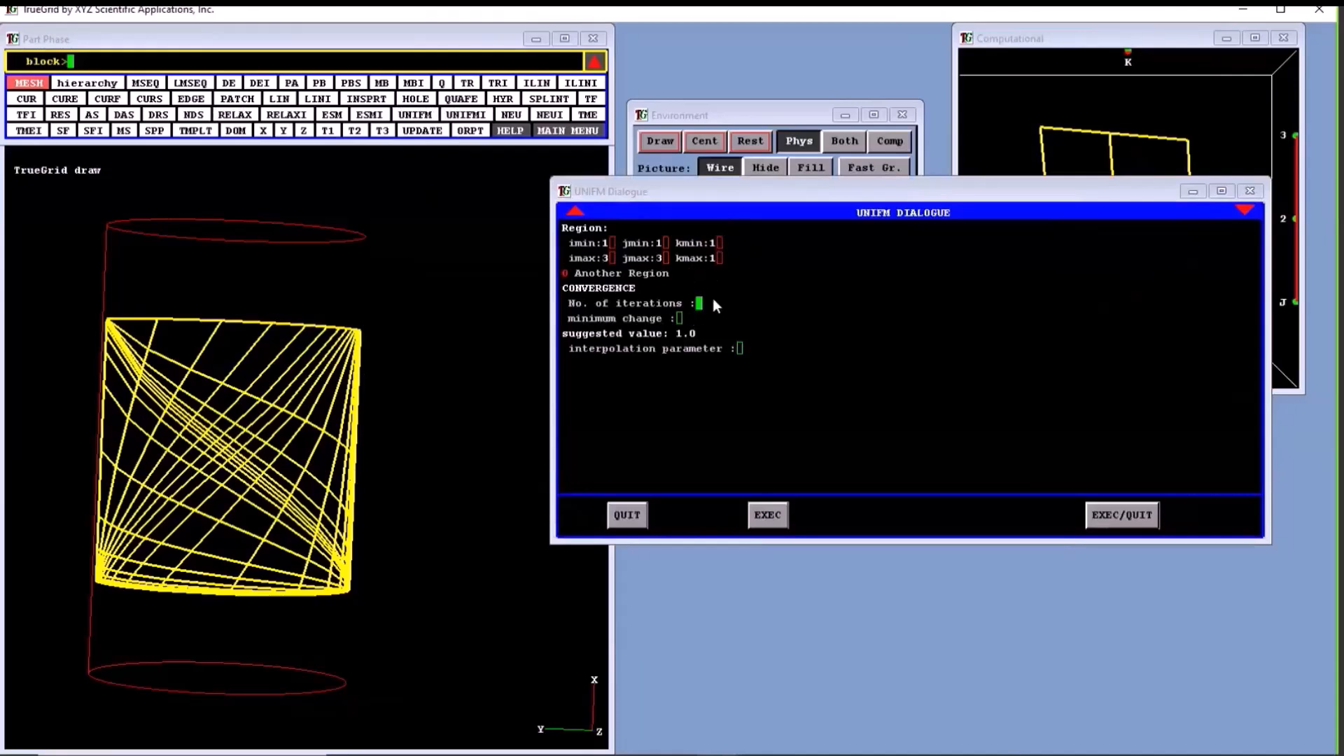
text(200)
key(Return)
text(0)
key(Return)
click(661, 141)
mouse_move(410, 465)
mouse_down()
mouse_move(222, 455)
mouse_move(234, 385)
mouse_move(469, 425)
mouse_move(532, 392)
mouse_up()
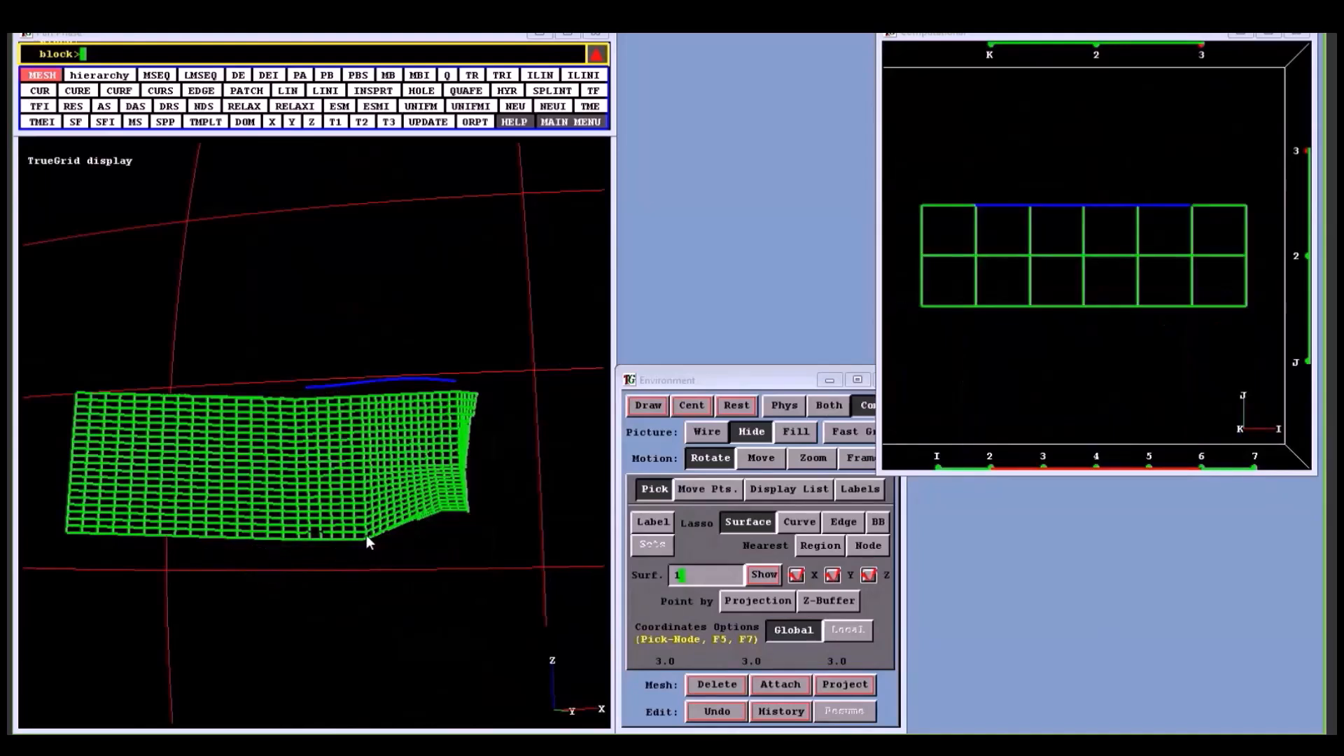
- Select the front face region of the long block mesh covering the last three blocks in I over the full K range
click(367, 535)
click(456, 399)
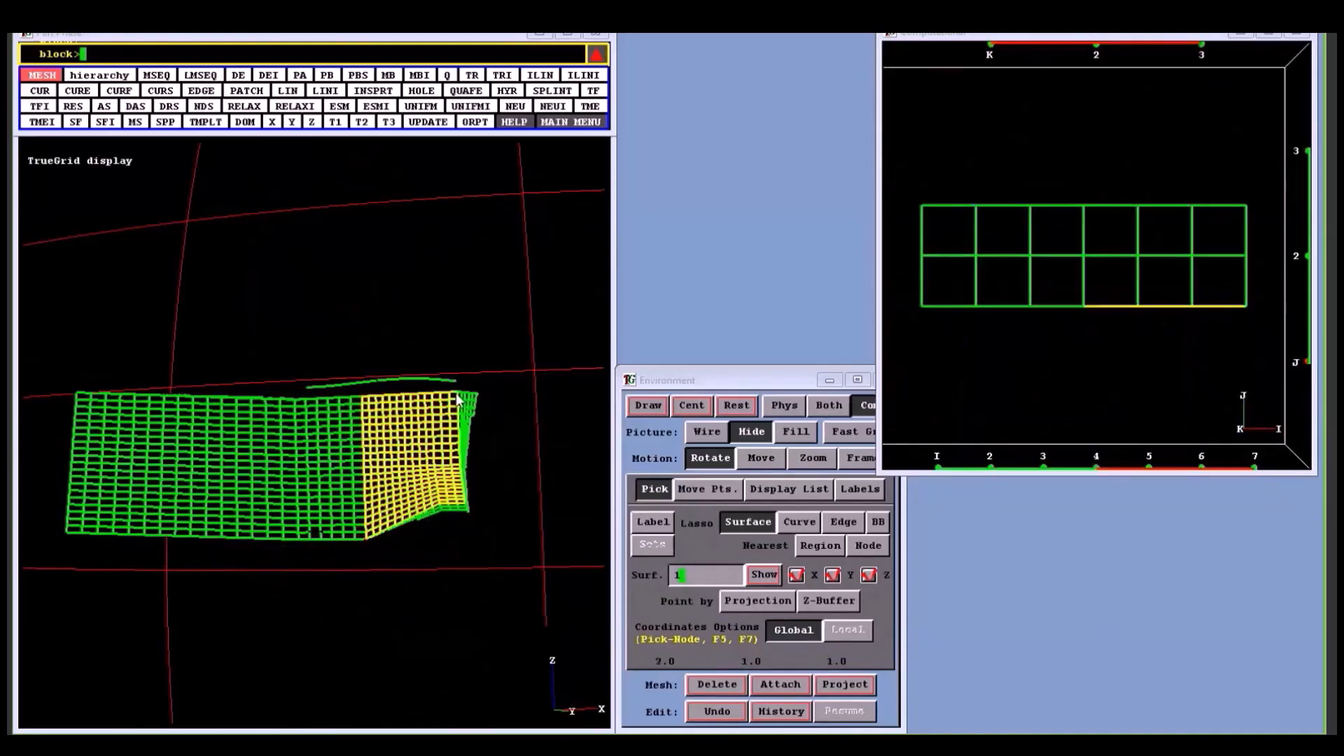
drag(914, 350, 1132, 244)
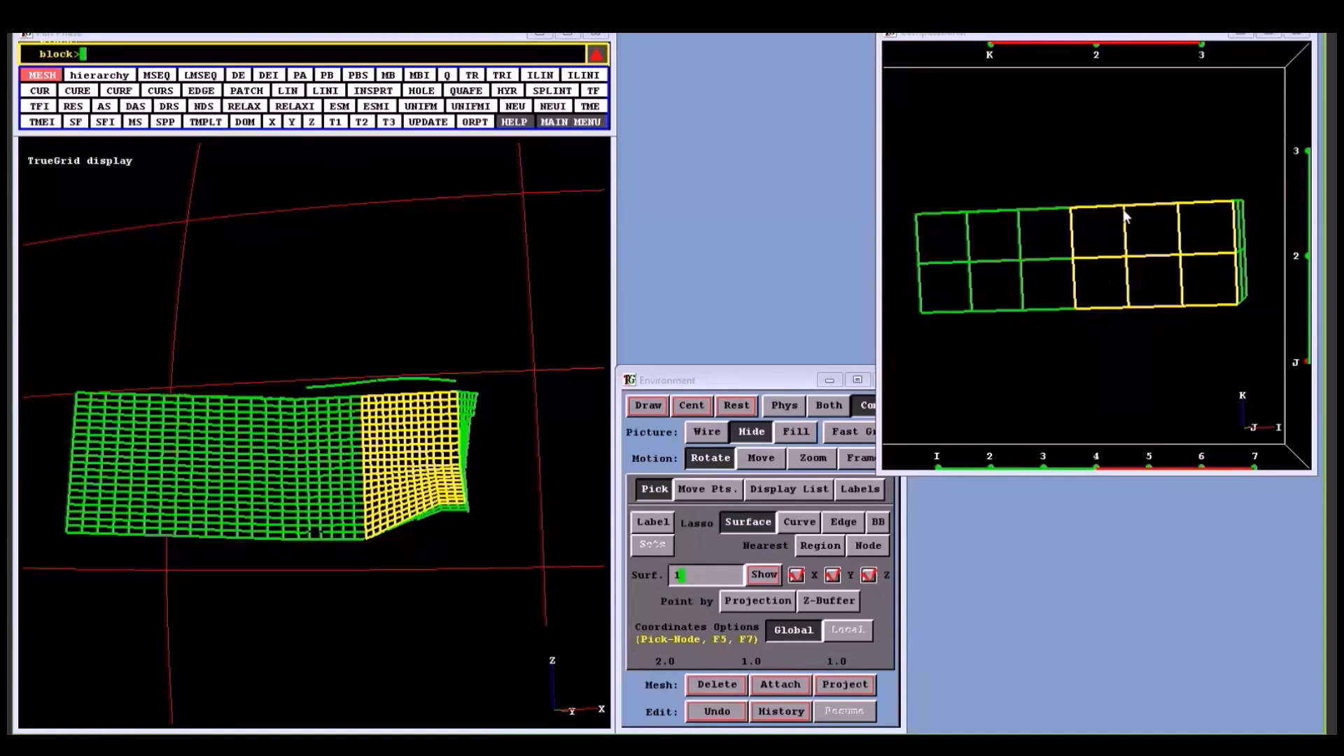
click(1134, 304)
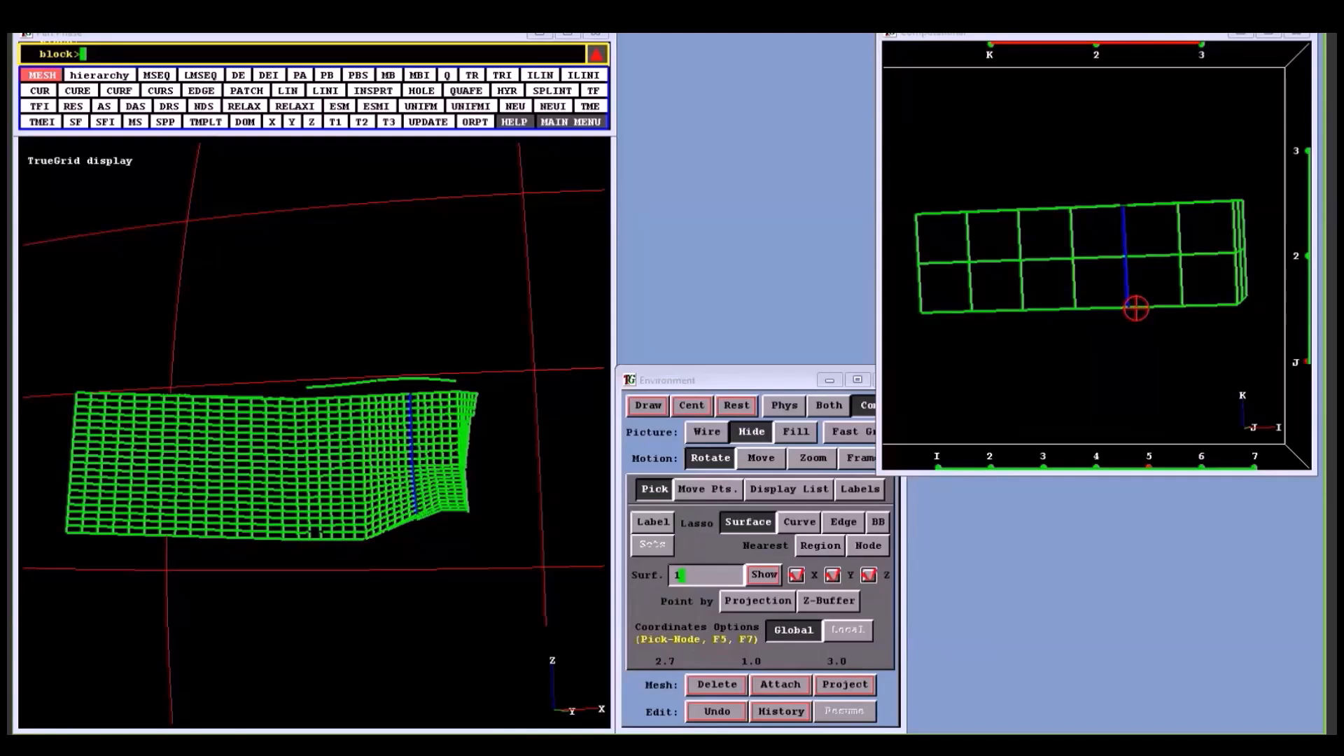
drag(1136, 308, 1085, 295)
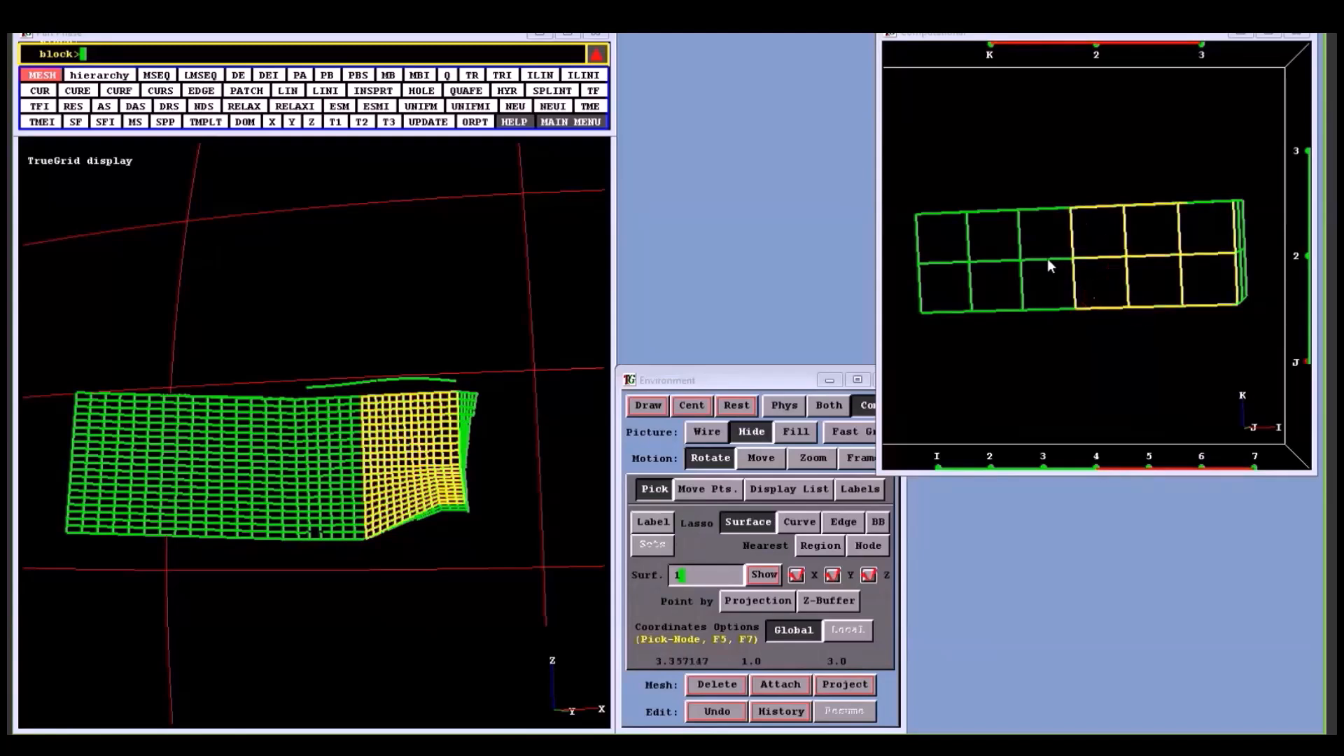
- Turn the block mesh around and hide all surfaces from the display
drag(549, 522, 119, 518)
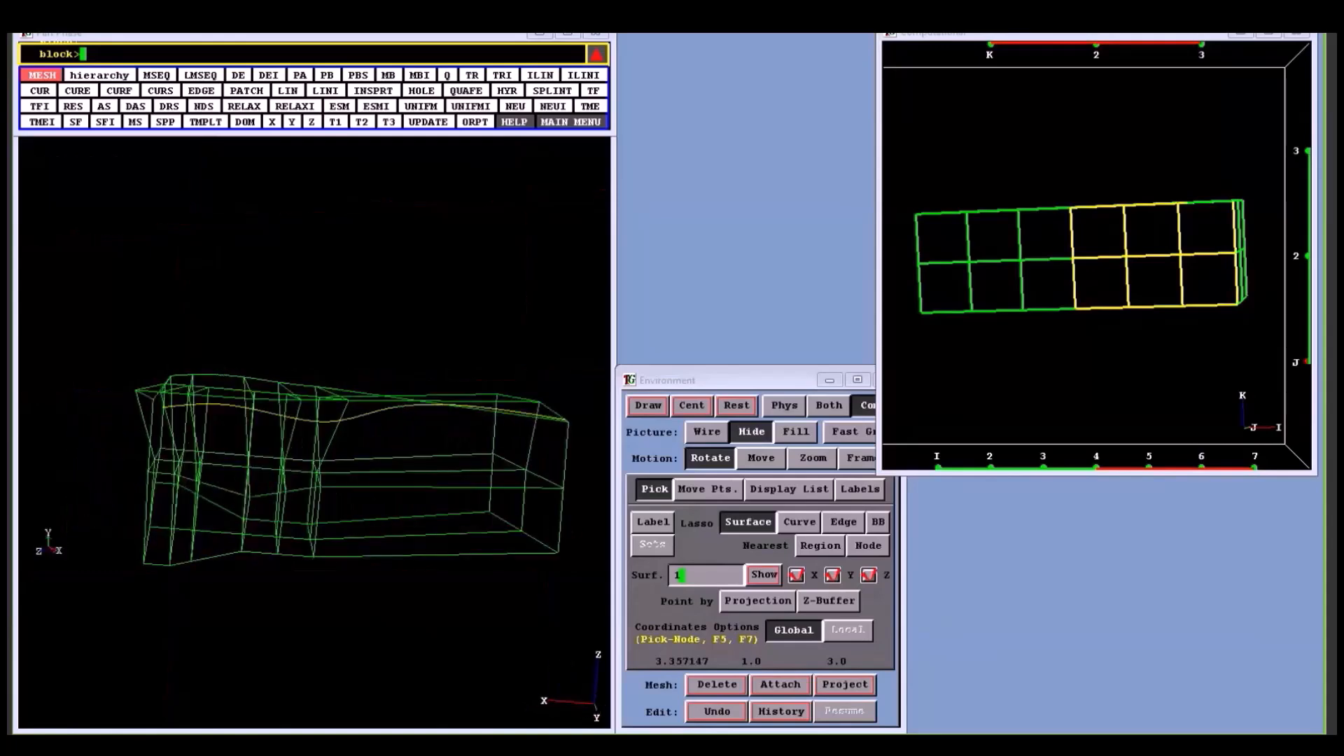
click(808, 490)
click(657, 571)
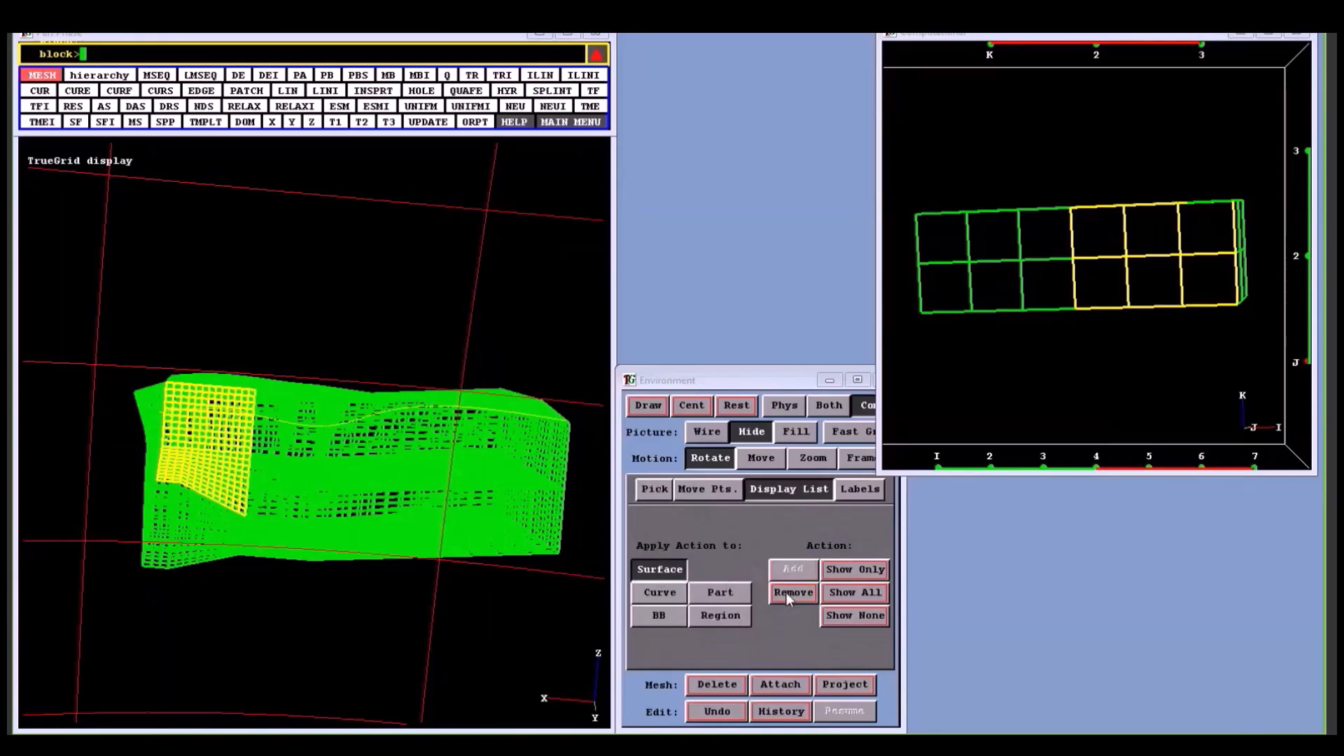
click(843, 615)
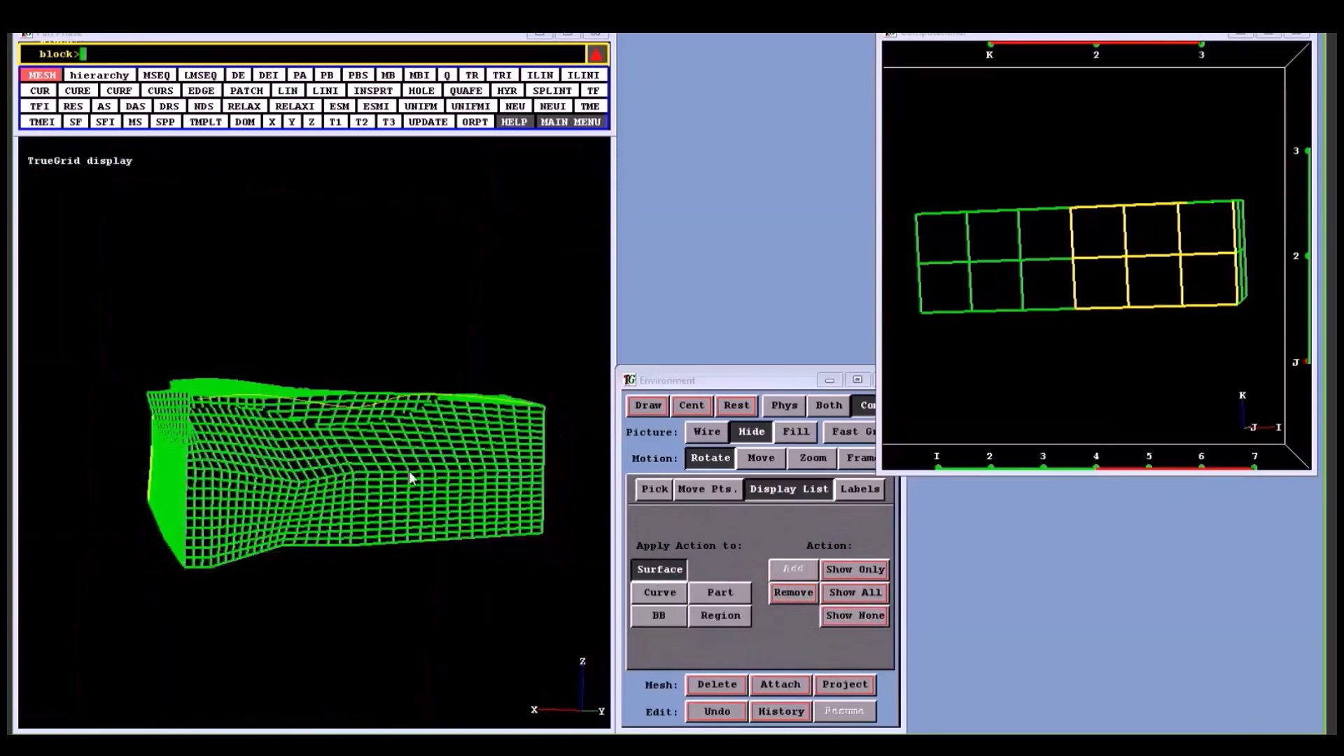
- Examine the block mesh and its selected face region from both sides
click(706, 714)
middle_drag(402, 501, 399, 543)
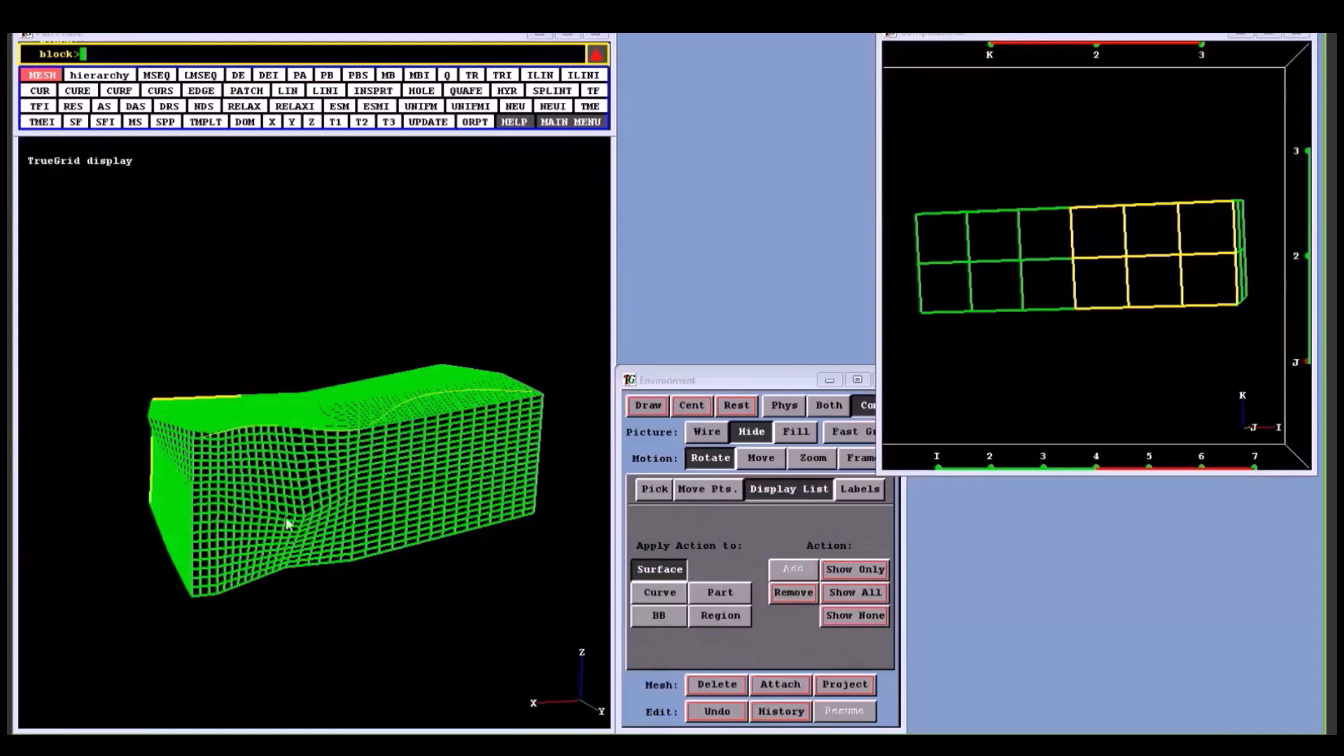
middle_drag(460, 478, 439, 509)
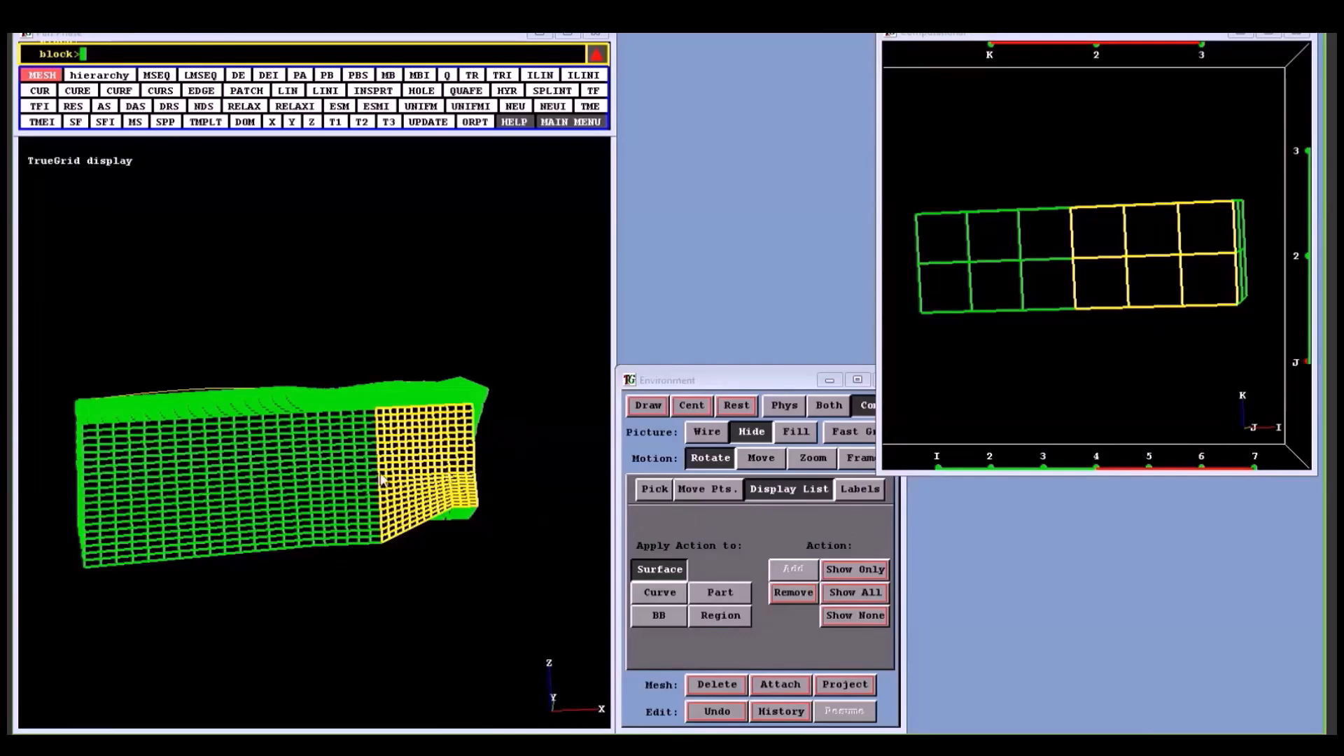
middle_drag(382, 480, 413, 473)
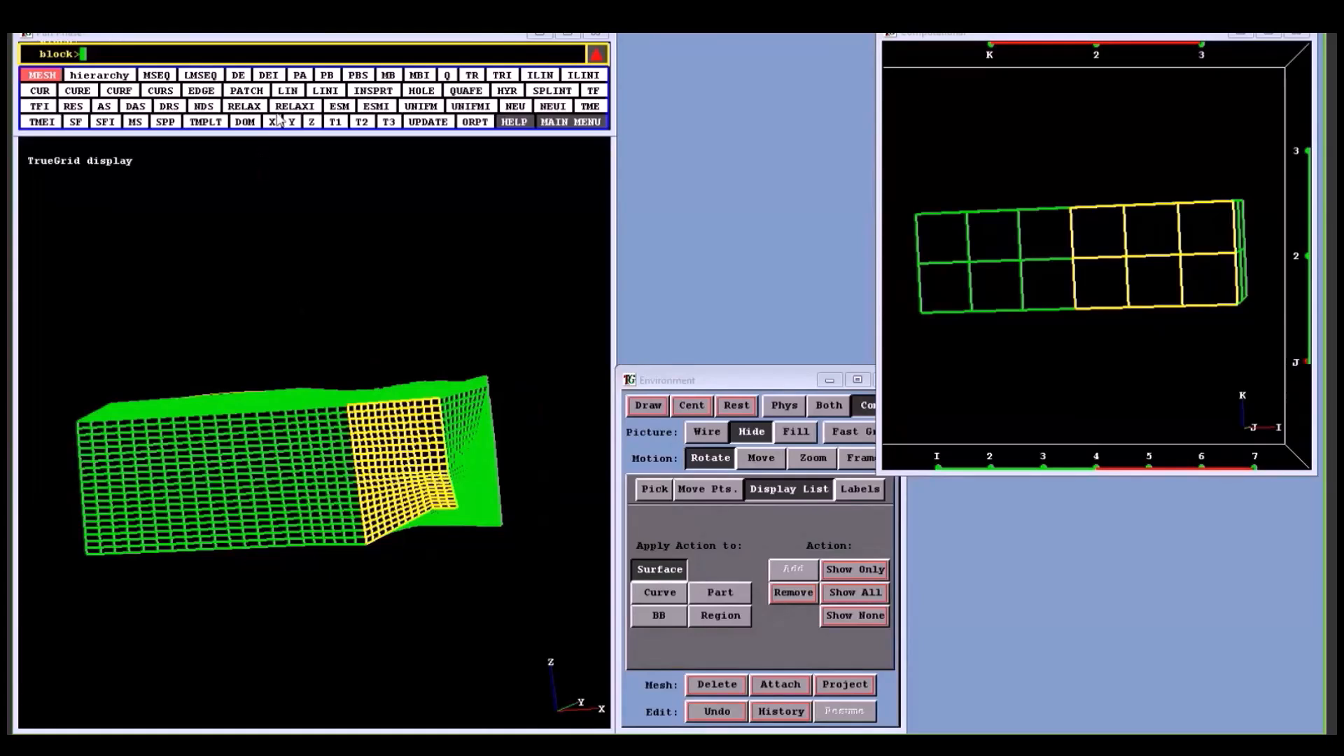
- Apply transfinite interpolation (TF) to the selected face region from 4 1 1 to 7 1 3
click(592, 94)
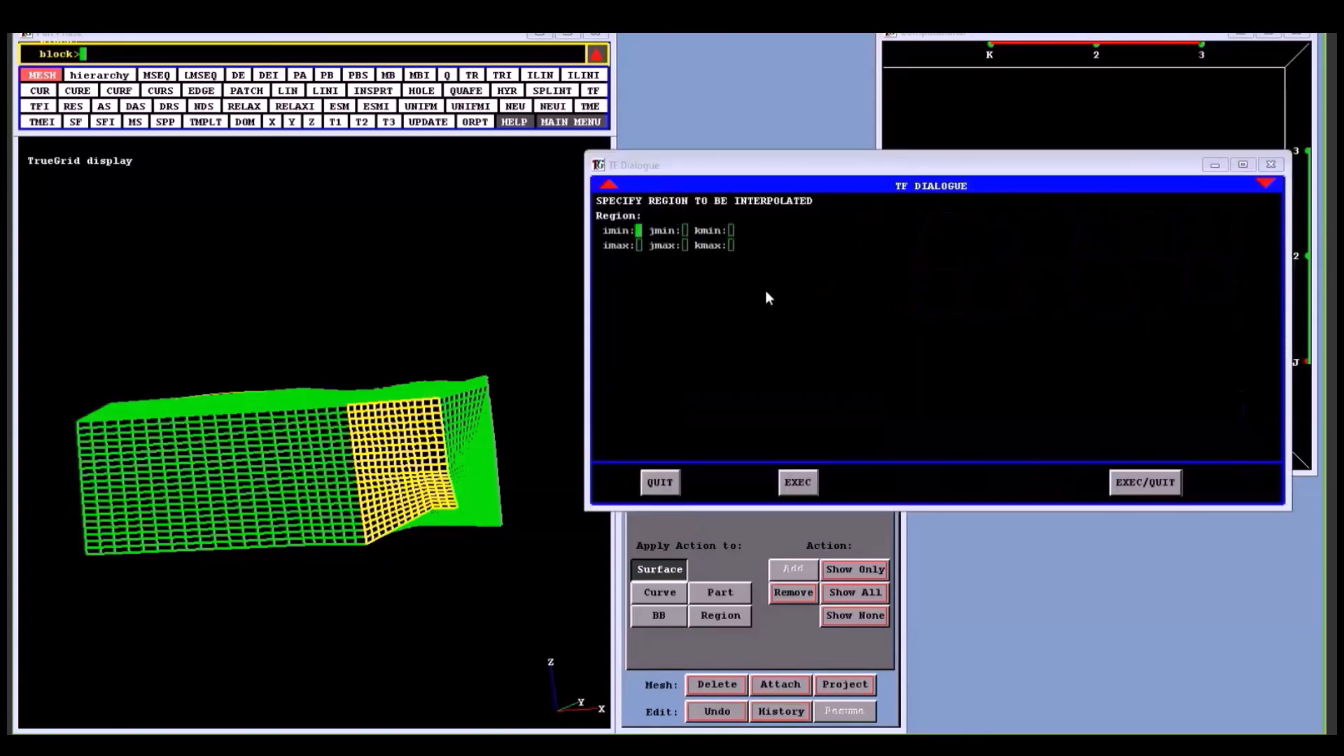
key(F1)
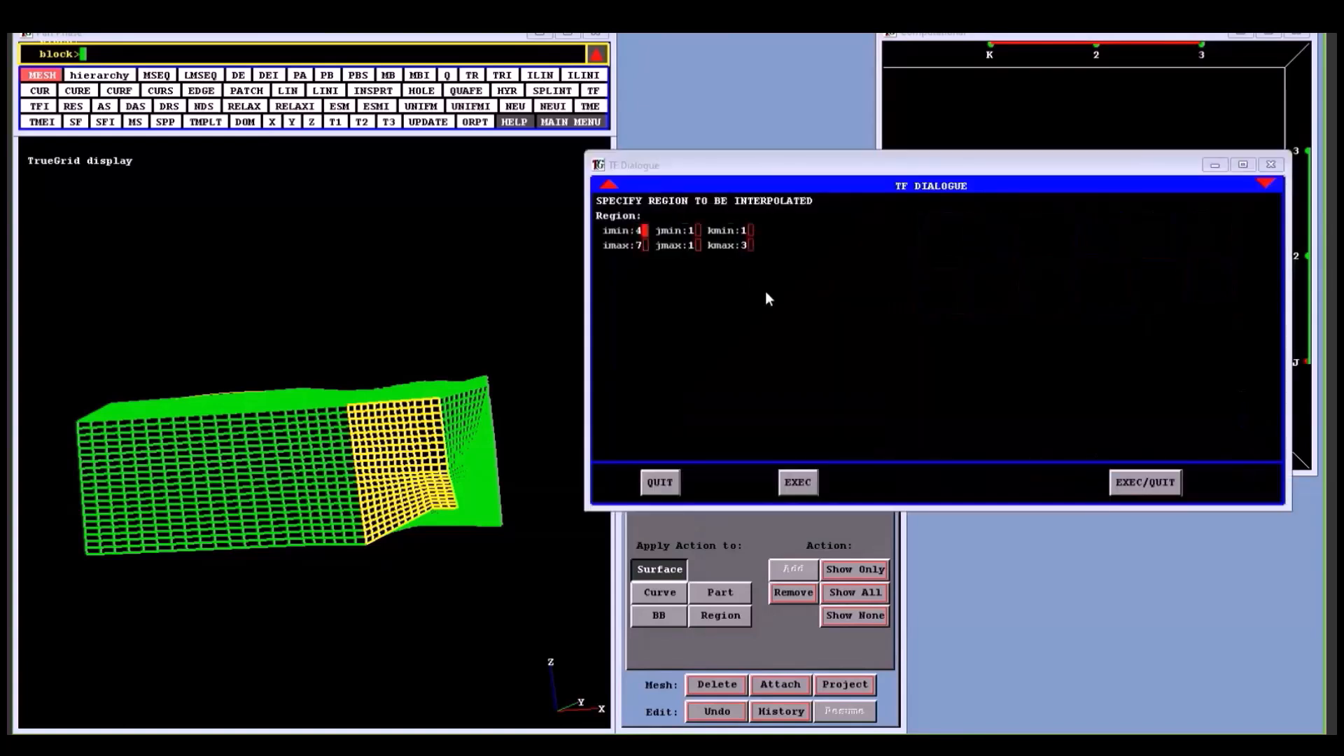
click(1146, 482)
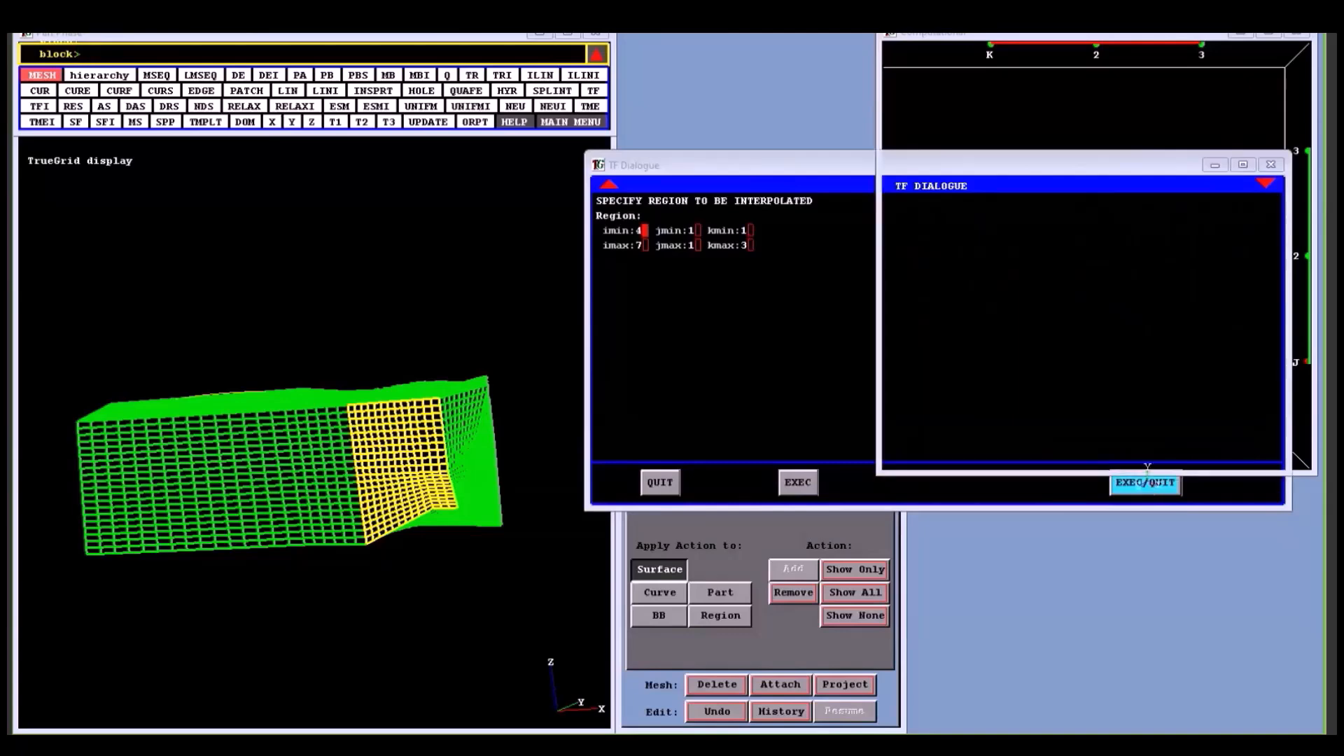
middle_drag(499, 451, 534, 371)
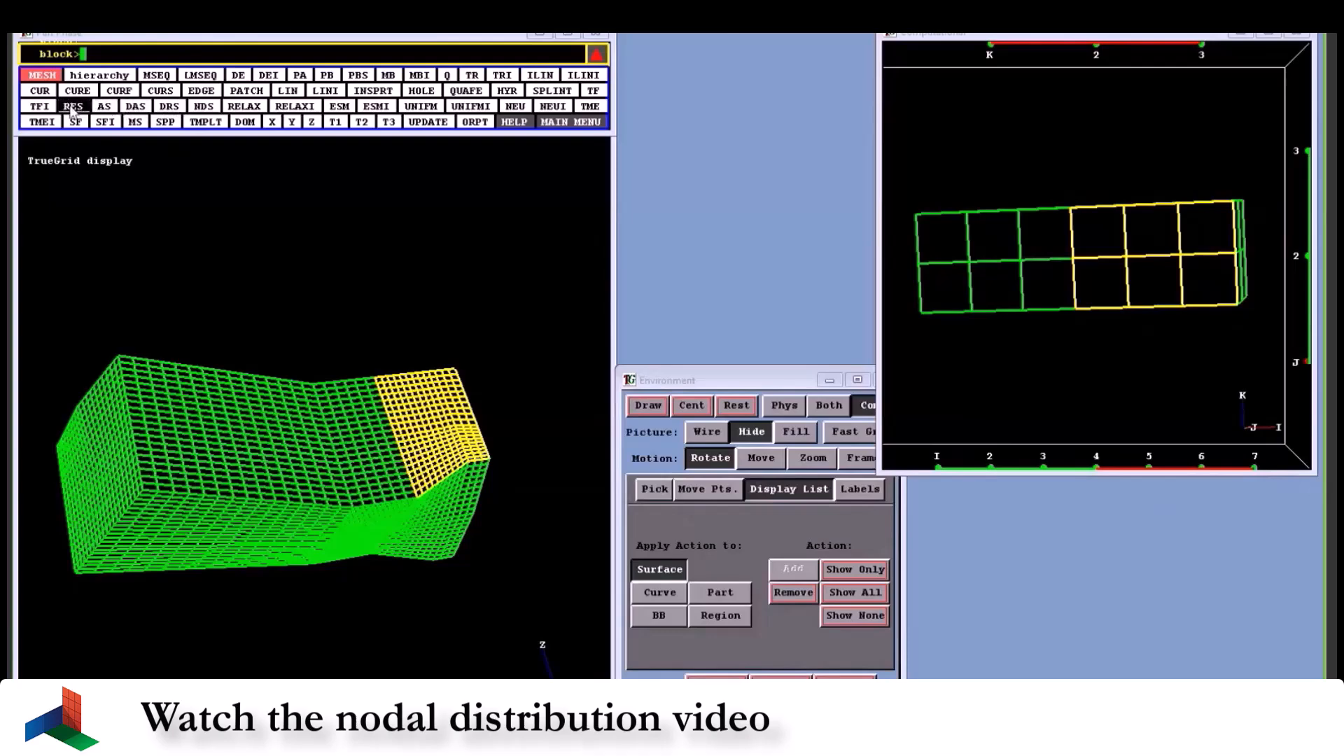
- Apply relative node spacing (RES) of 1 in the K-direction to the end edge from 7 1 1 to 7 1 3
drag(379, 408, 335, 451)
middle_drag(333, 452, 321, 463)
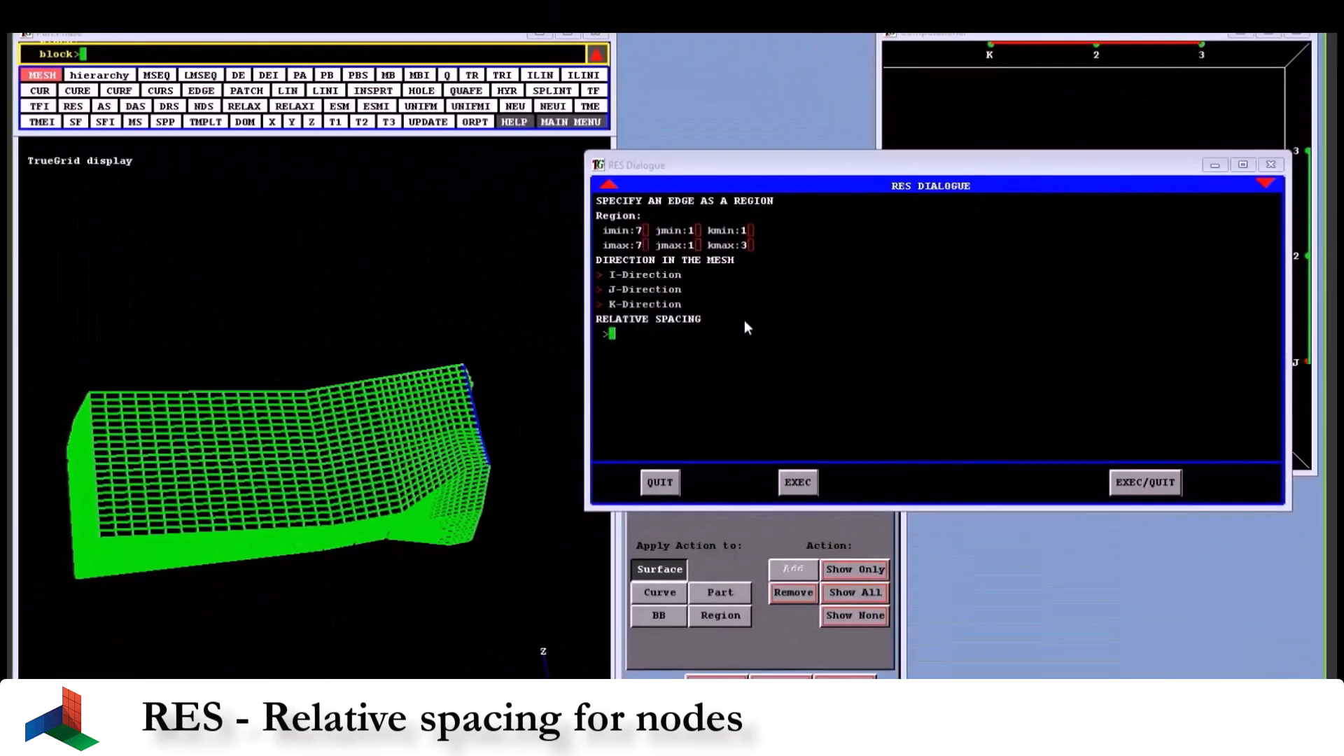
click(627, 302)
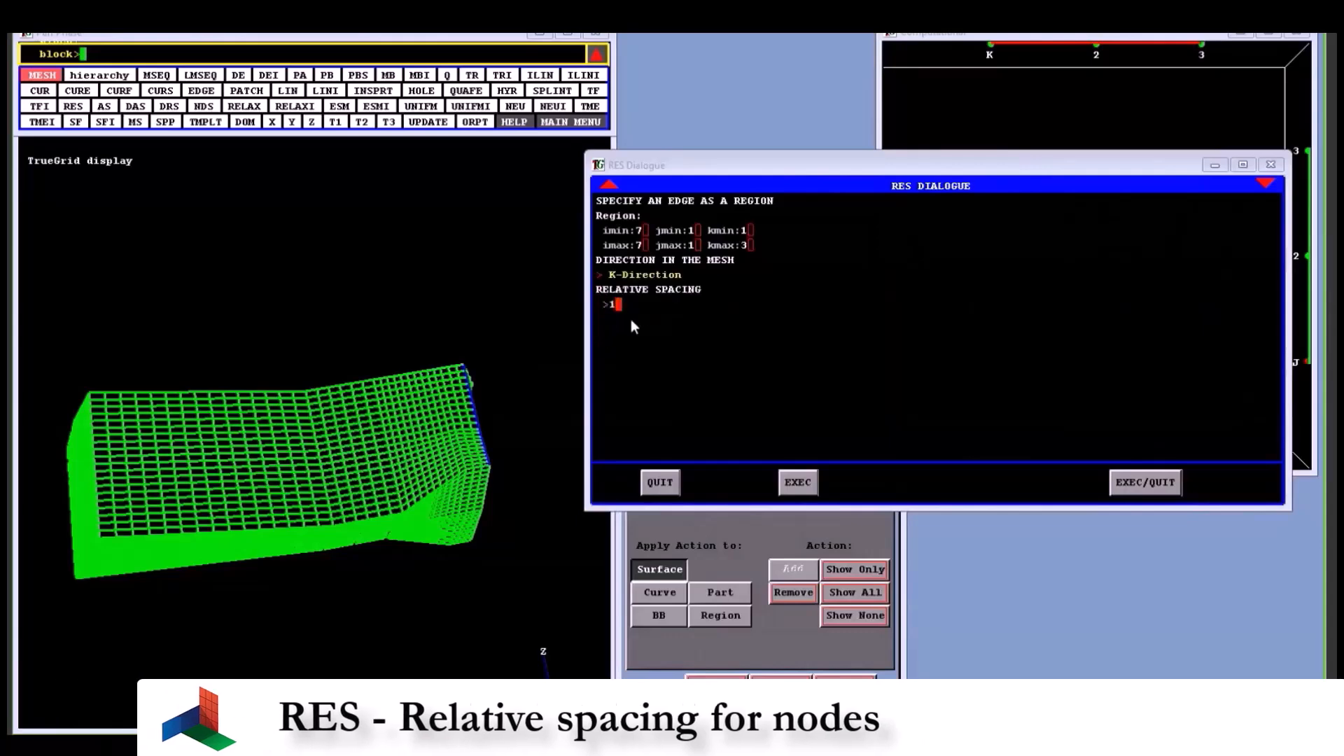
mouse_move(451, 382)
mouse_down()
mouse_move(399, 516)
mouse_move(427, 518)
mouse_move(468, 403)
mouse_up()
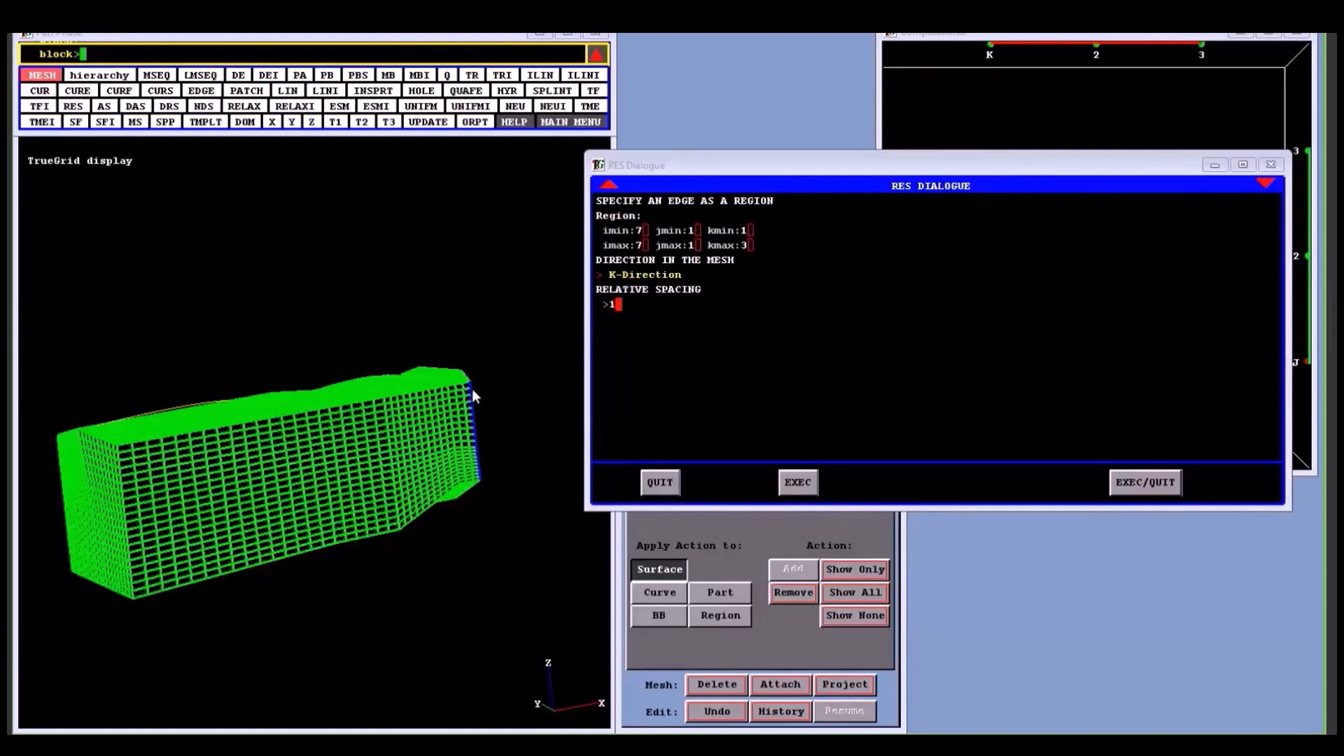
click(1141, 483)
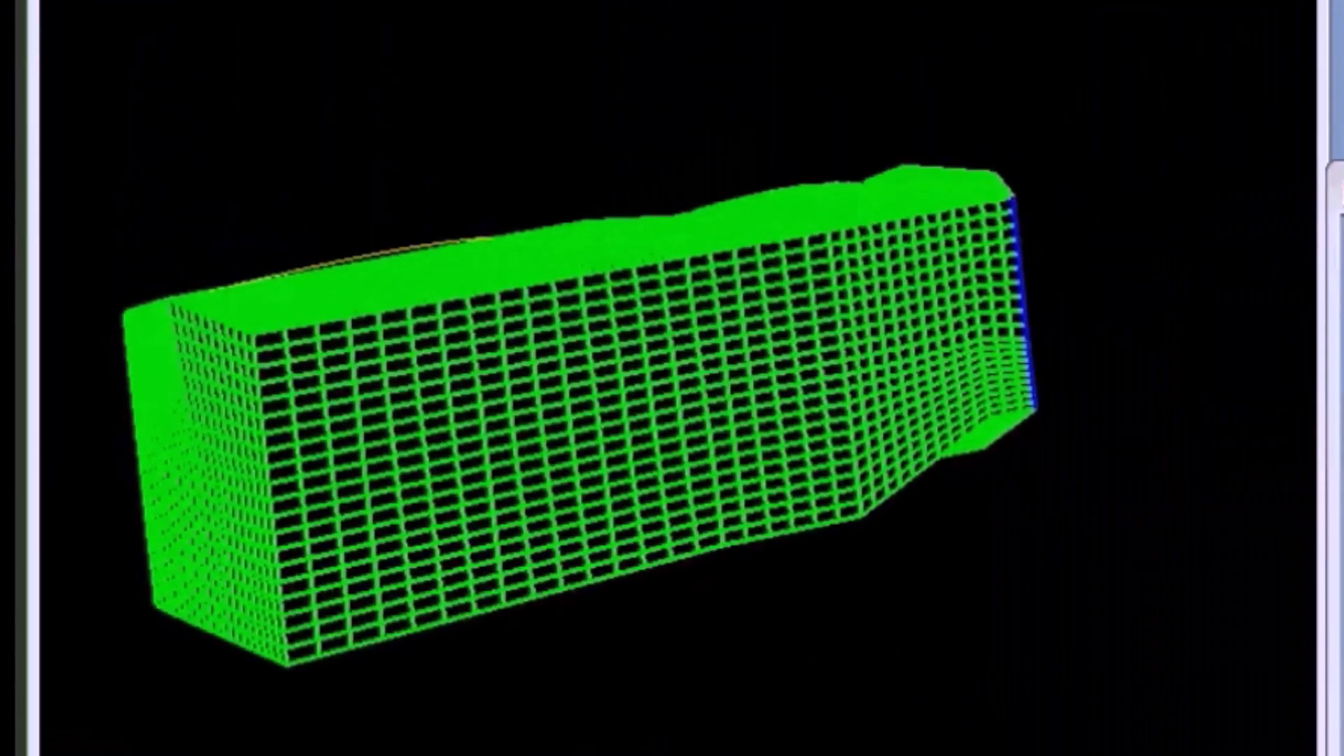
- Examine the nodal distribution on the block mesh's front, underside and opposite faces around the respaced edge
mouse_move(812, 291)
mouse_down()
mouse_move(759, 285)
mouse_move(843, 351)
mouse_up()
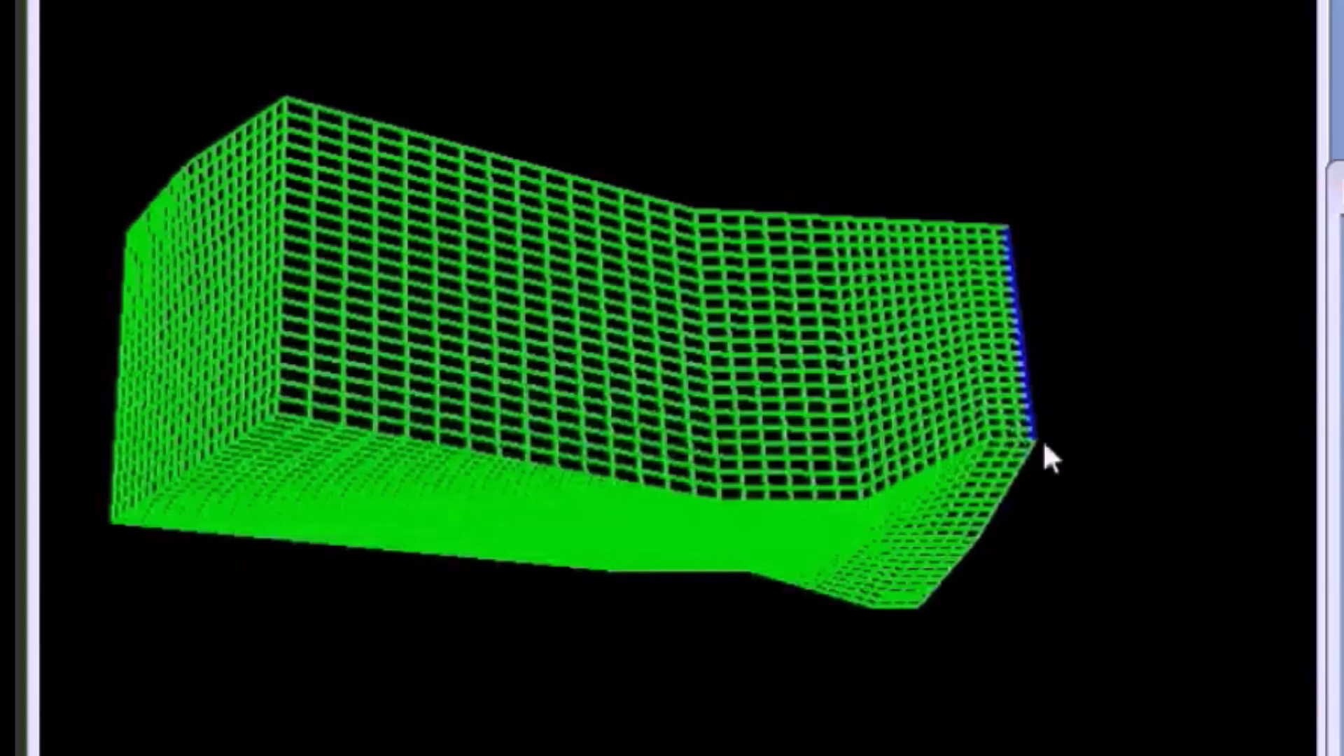
drag(1076, 334, 864, 534)
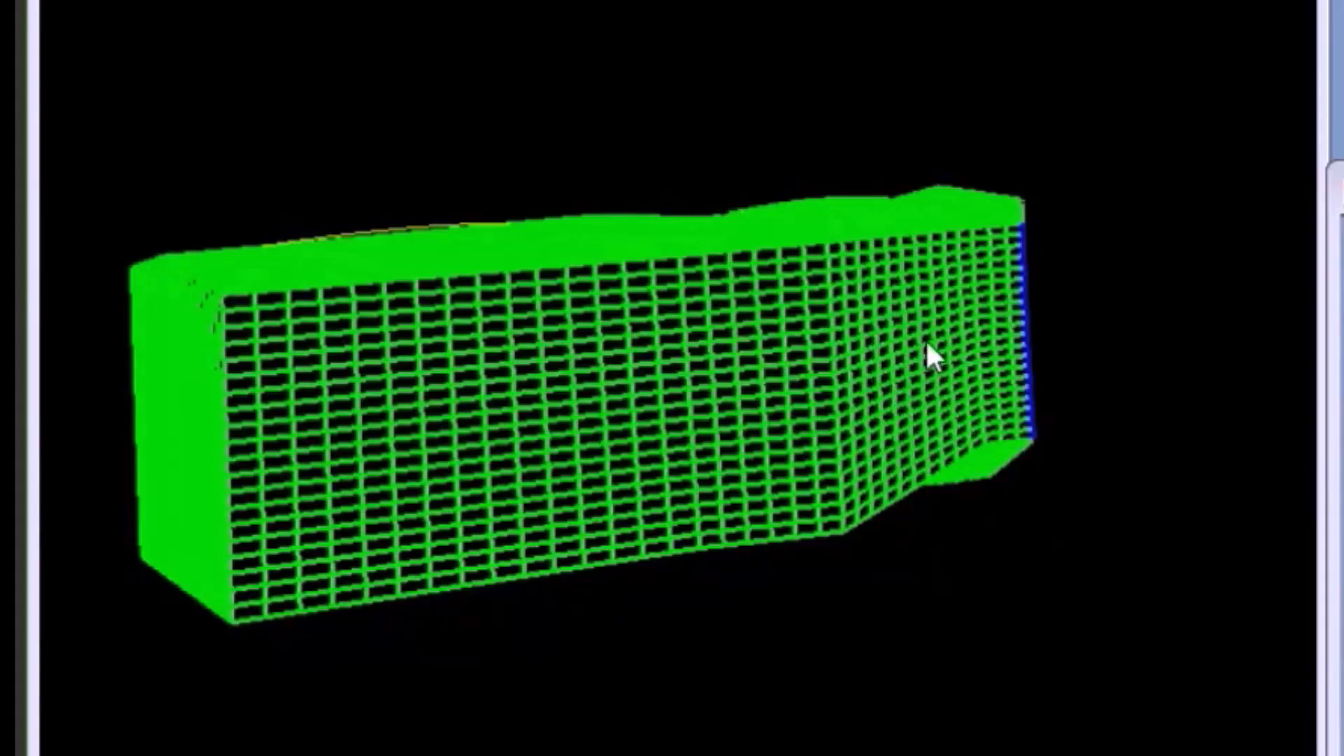
drag(1075, 403, 427, 459)
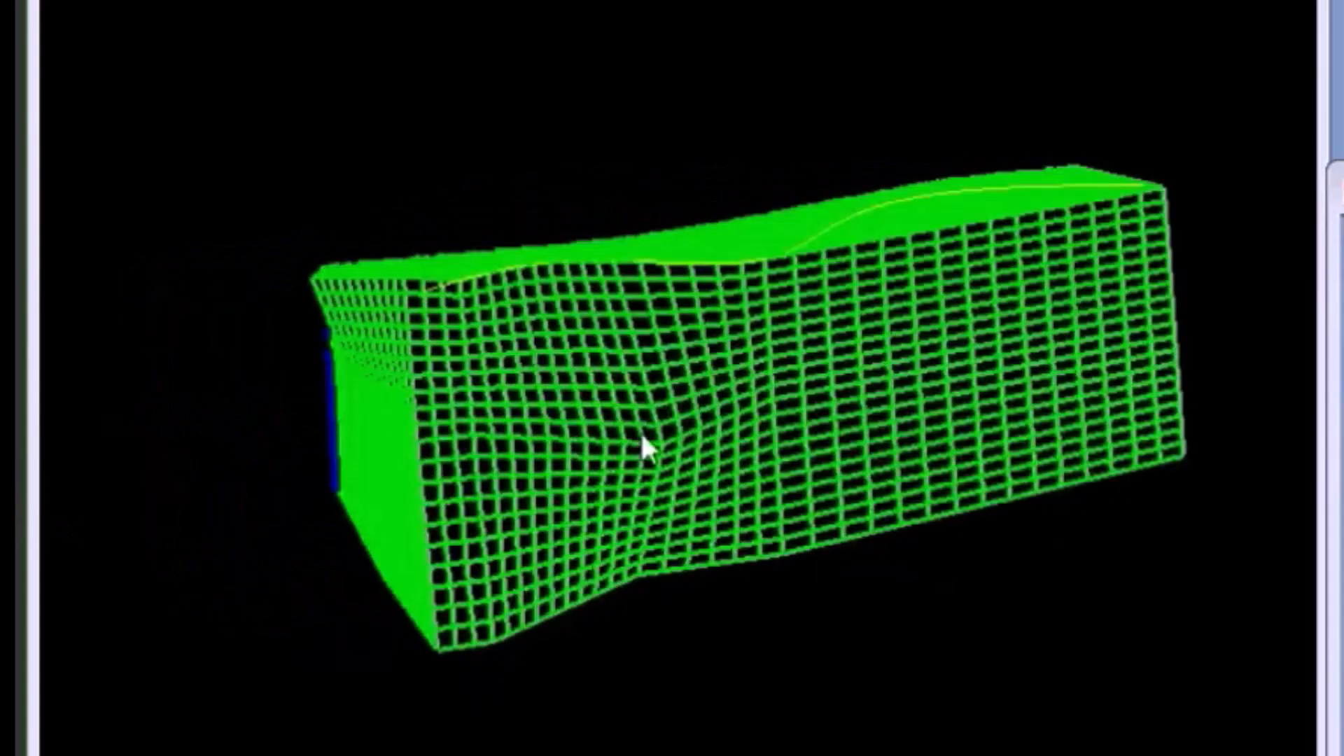
drag(822, 399, 1071, 403)
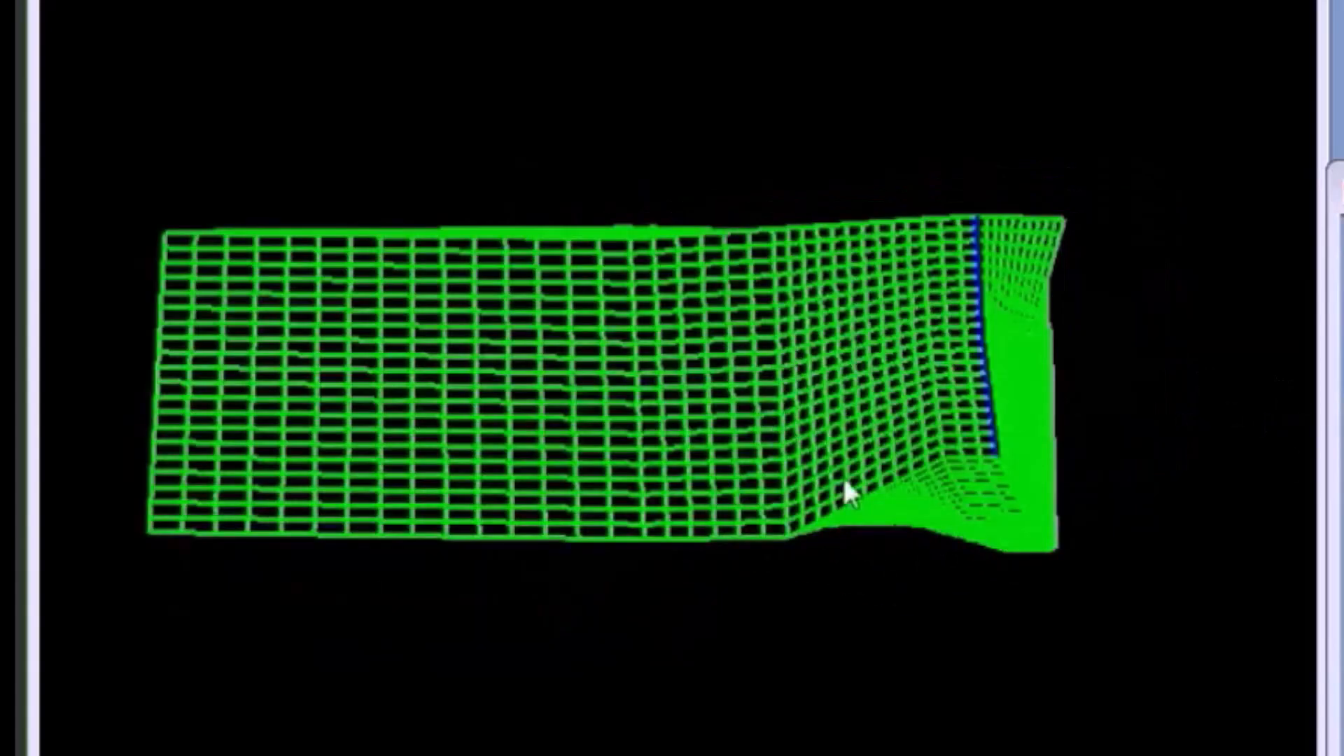